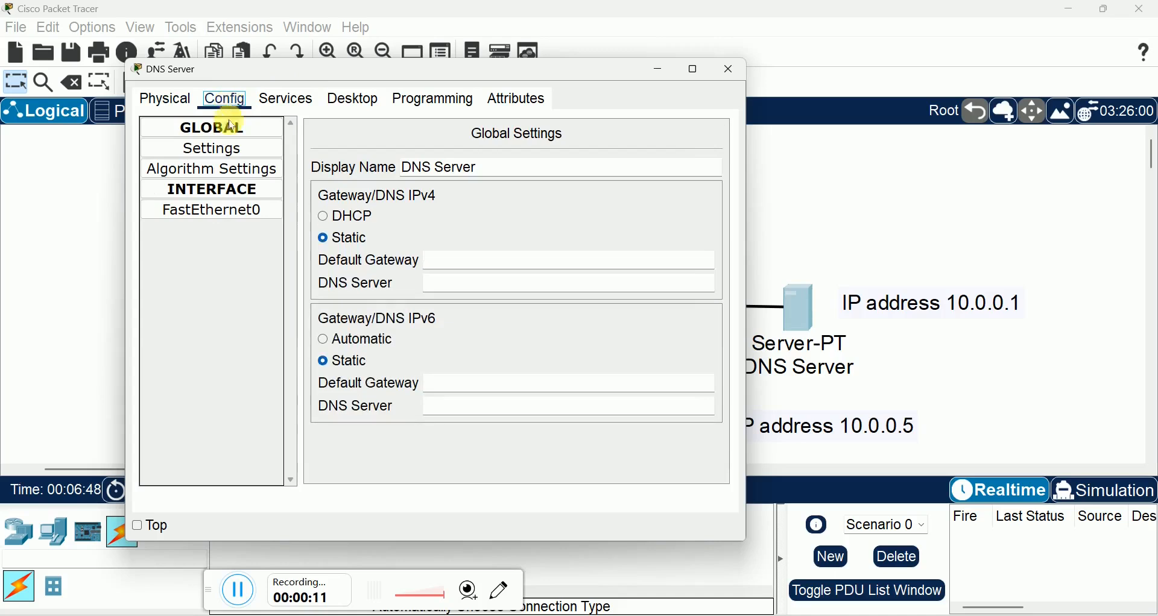
Step: Assign the DNS Server's FastEthernet0 interface the static IPv4 address 10.0.0.1 with subnet mask 255.0.0.0
{"action": "left_click", "coordinate": [213, 210]}
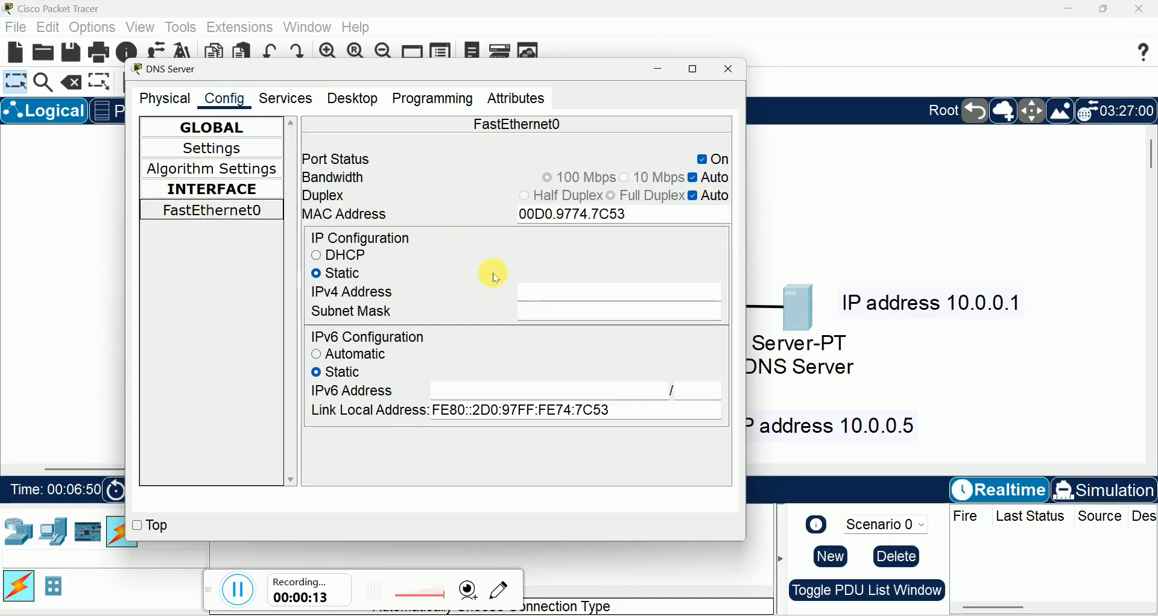
{"action": "left_click", "coordinate": [535, 296]}
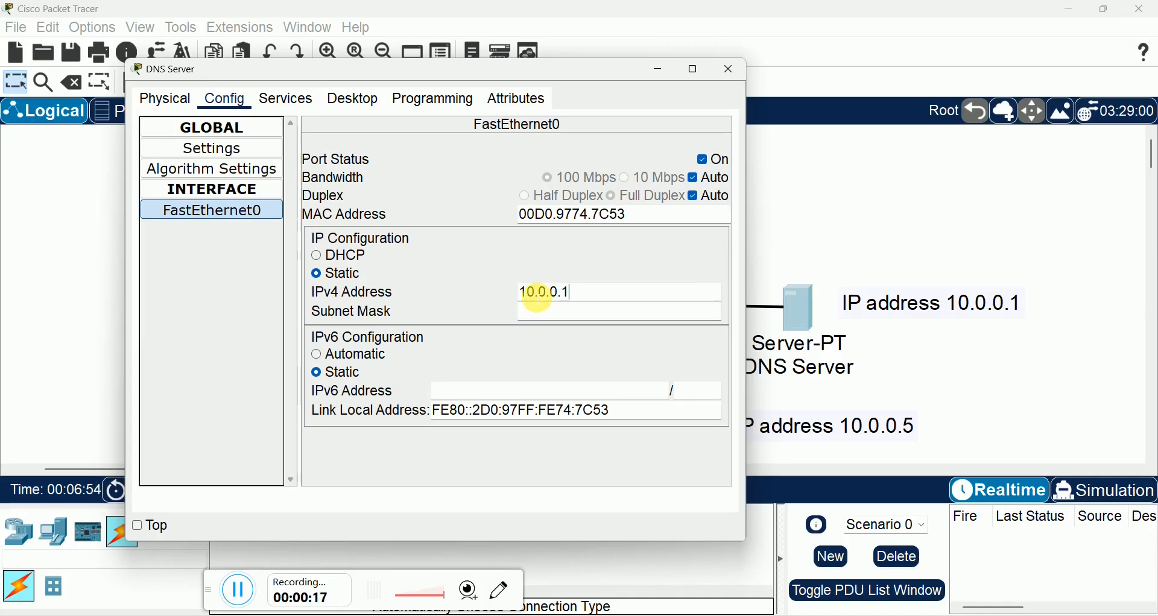
{"action": "left_click", "coordinate": [543, 312]}
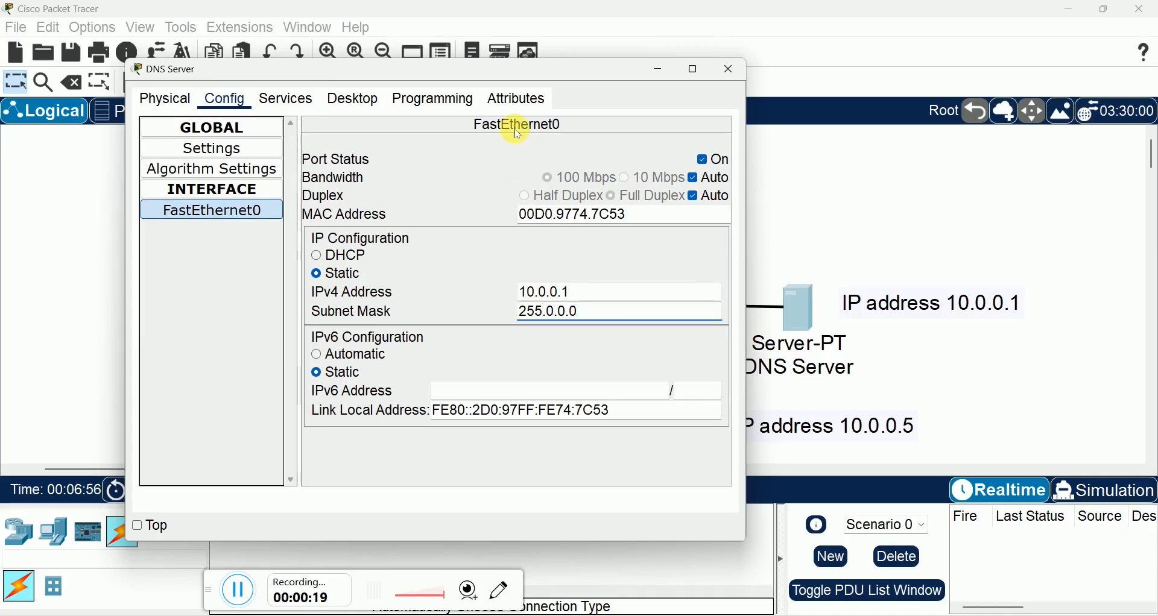
Step: Add and save an A record in the DNS Server's DNS service mapping ab.com to 10.0.0.2
{"action": "left_click", "coordinate": [356, 99]}
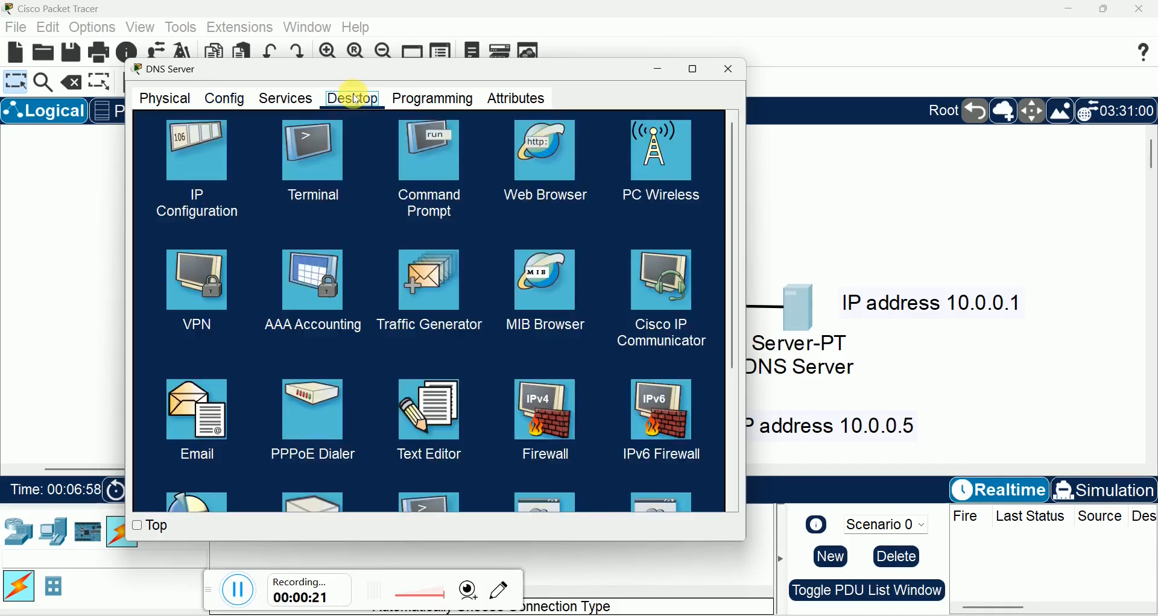
{"action": "left_click", "coordinate": [285, 98]}
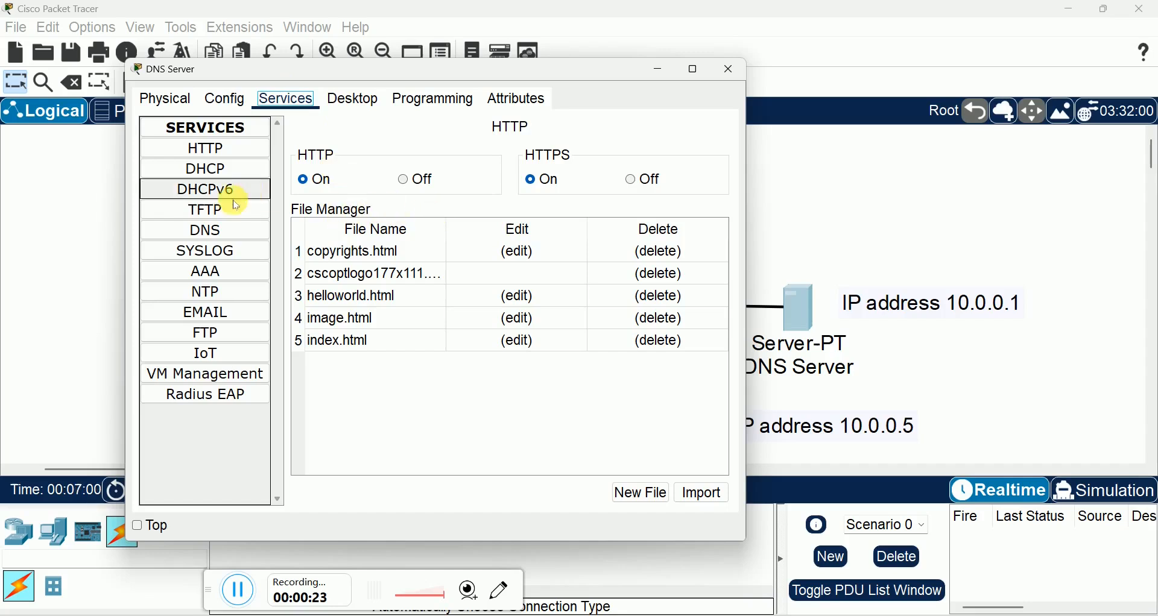
{"action": "left_click", "coordinate": [205, 235]}
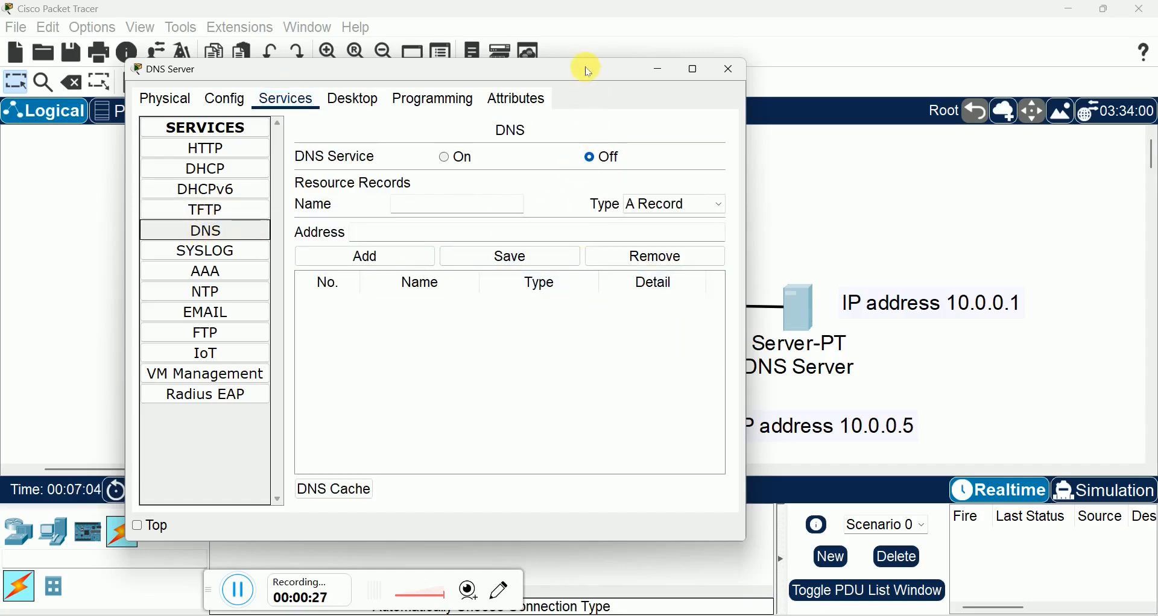
{"action": "left_click_drag", "start_coordinate": [588, 71], "coordinate": [727, 200]}
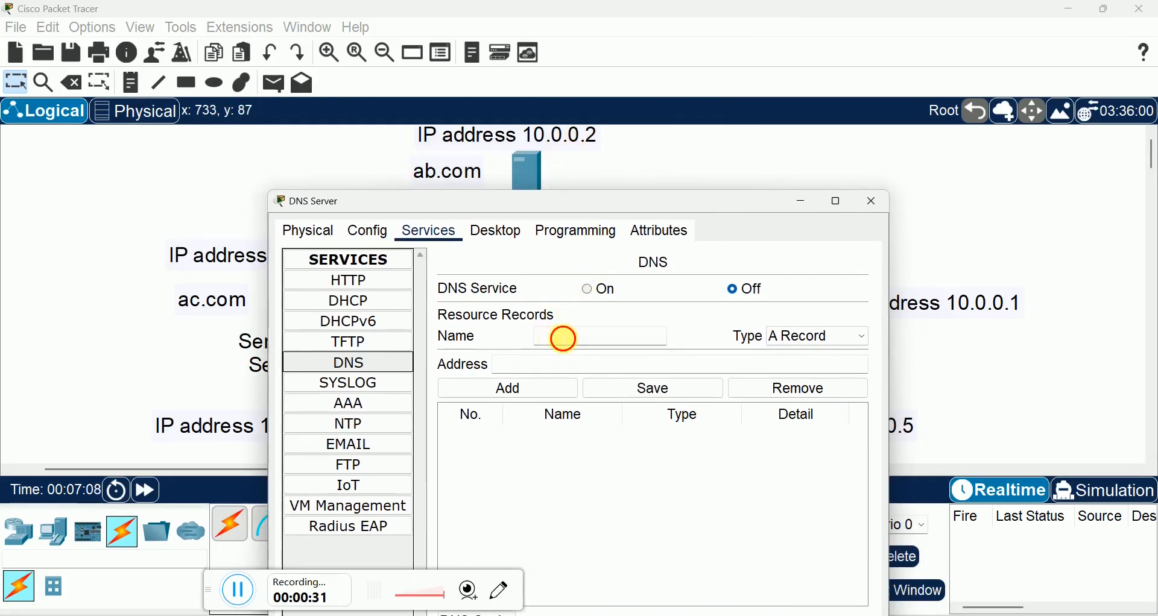
{"action": "left_click", "coordinate": [563, 339]}
{"action": "type", "text": "ab"}
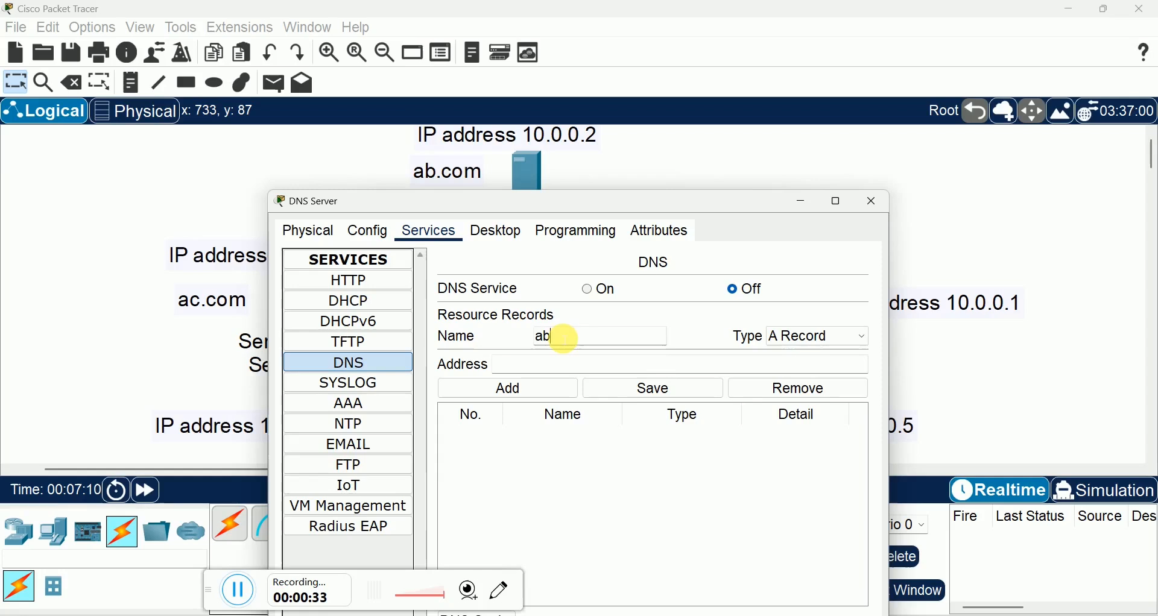
{"action": "type", "text": ".com"}
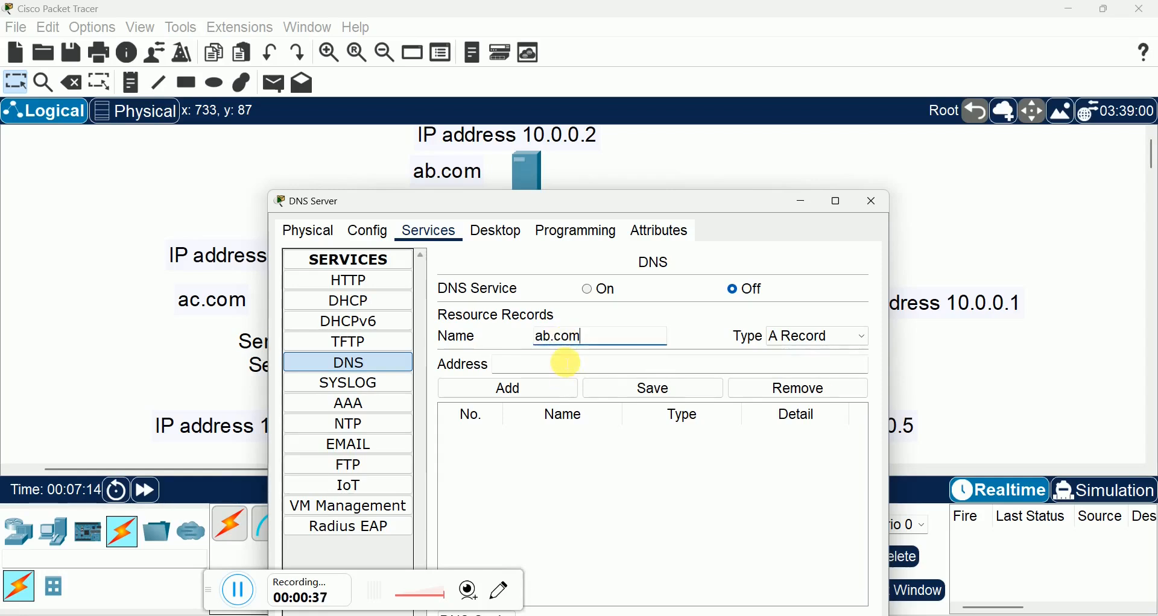
{"action": "left_click", "coordinate": [566, 363]}
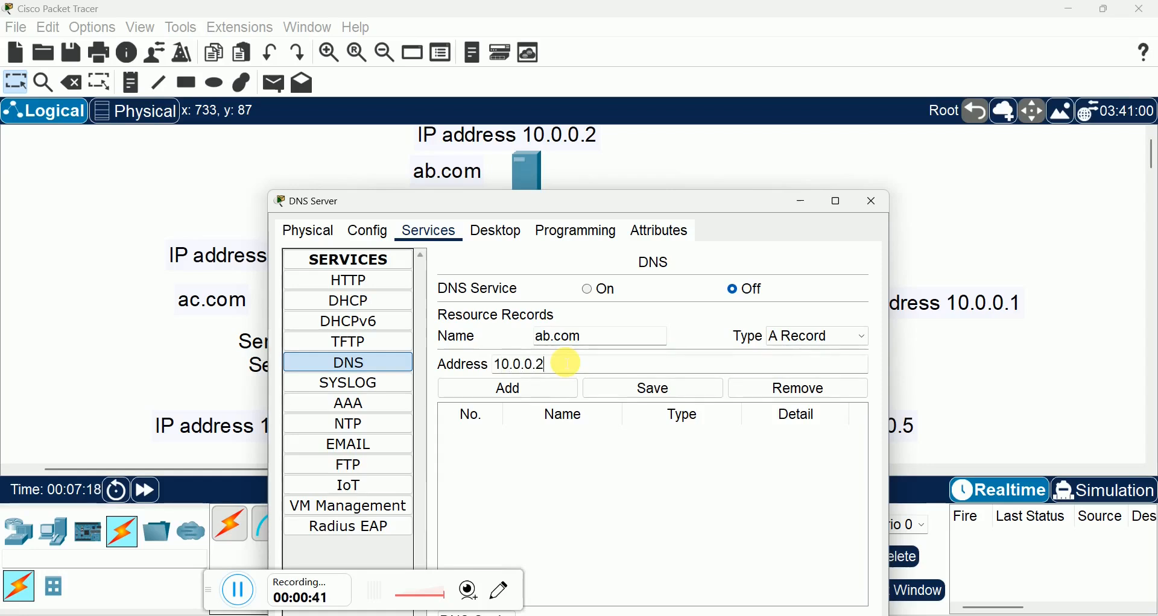
{"action": "left_click", "coordinate": [526, 386]}
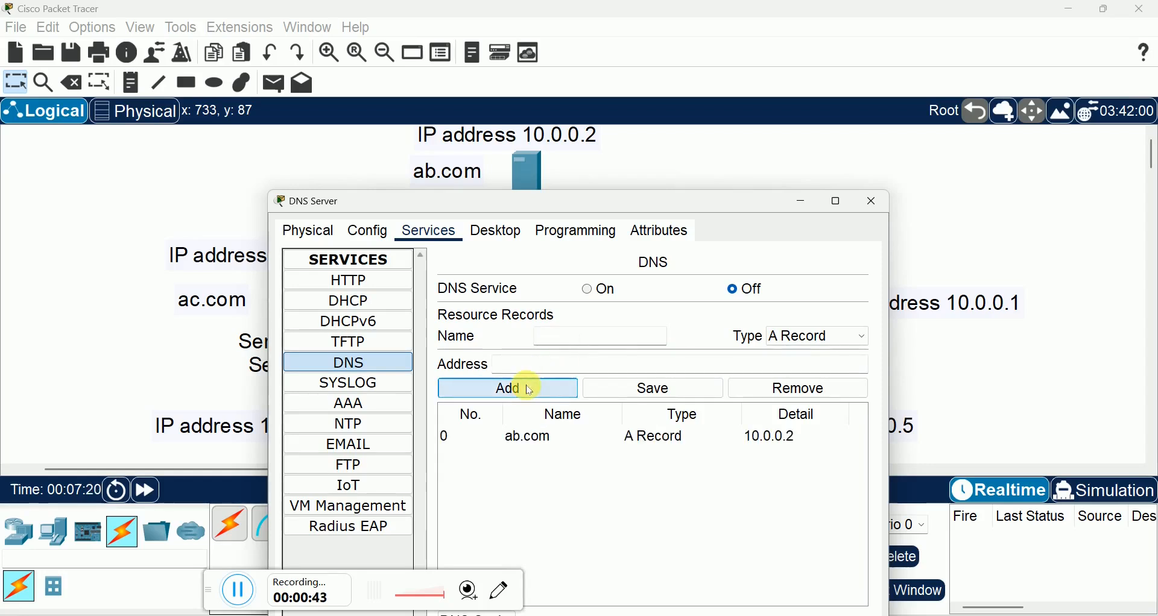
{"action": "left_click", "coordinate": [525, 437]}
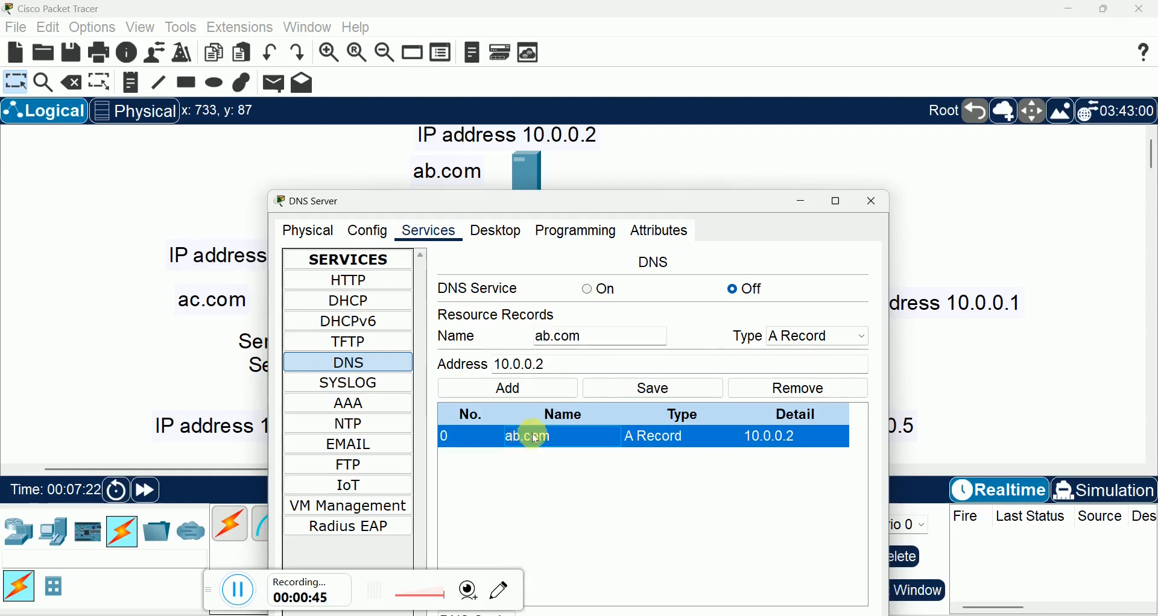
{"action": "left_click", "coordinate": [661, 389]}
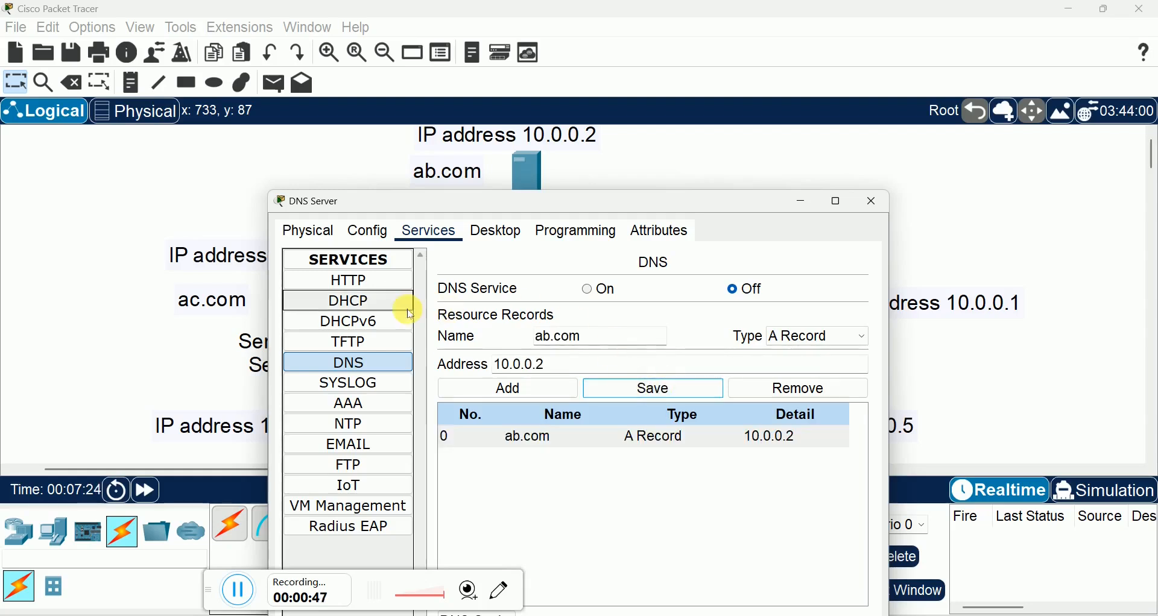
Step: Add and save a DNS A record mapping ac.com to 10.0.0.3, and turn the DNS service on
{"action": "left_click_drag", "start_coordinate": [362, 202], "coordinate": [470, 192]}
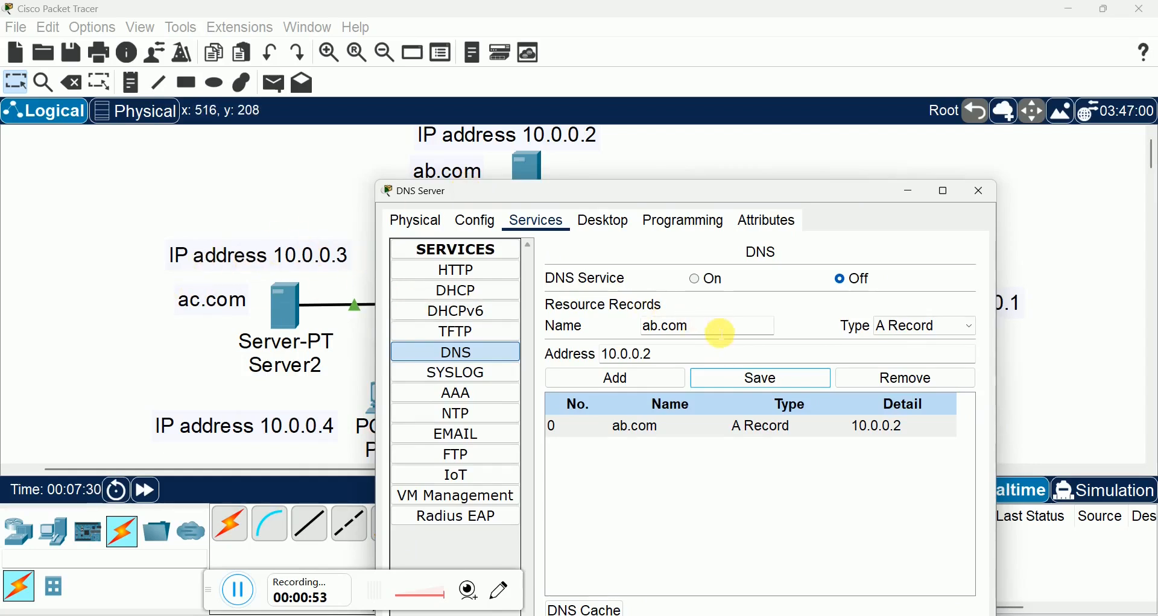
{"action": "left_click_drag", "start_coordinate": [719, 328], "coordinate": [634, 328]}
{"action": "type", "text": "a"}
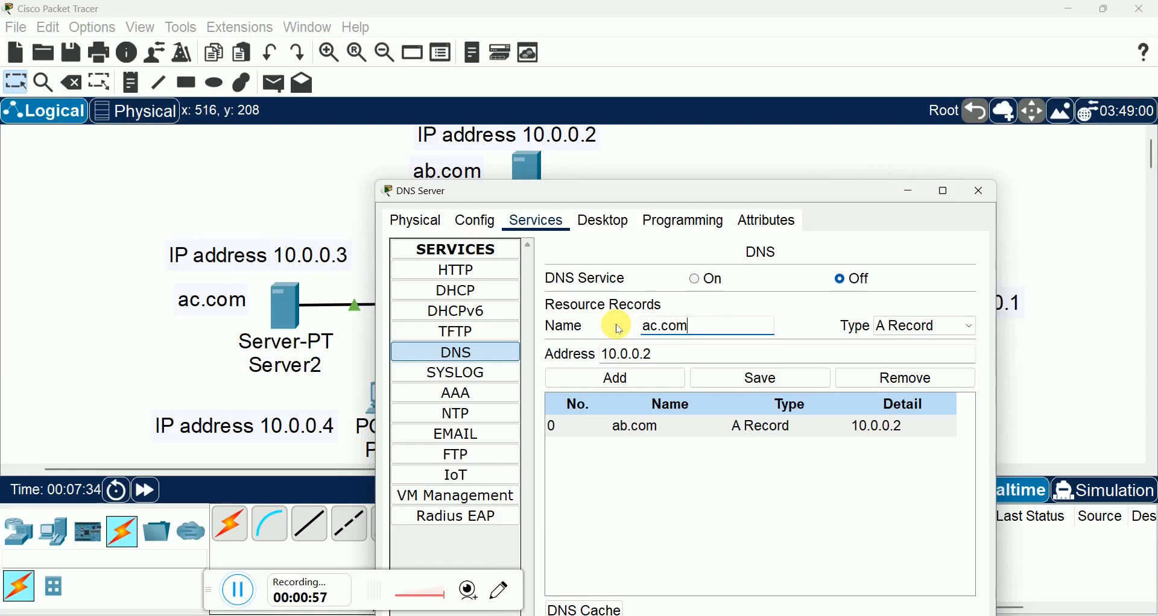
{"action": "left_click", "coordinate": [663, 357]}
{"action": "key", "text": "BackSpace"}
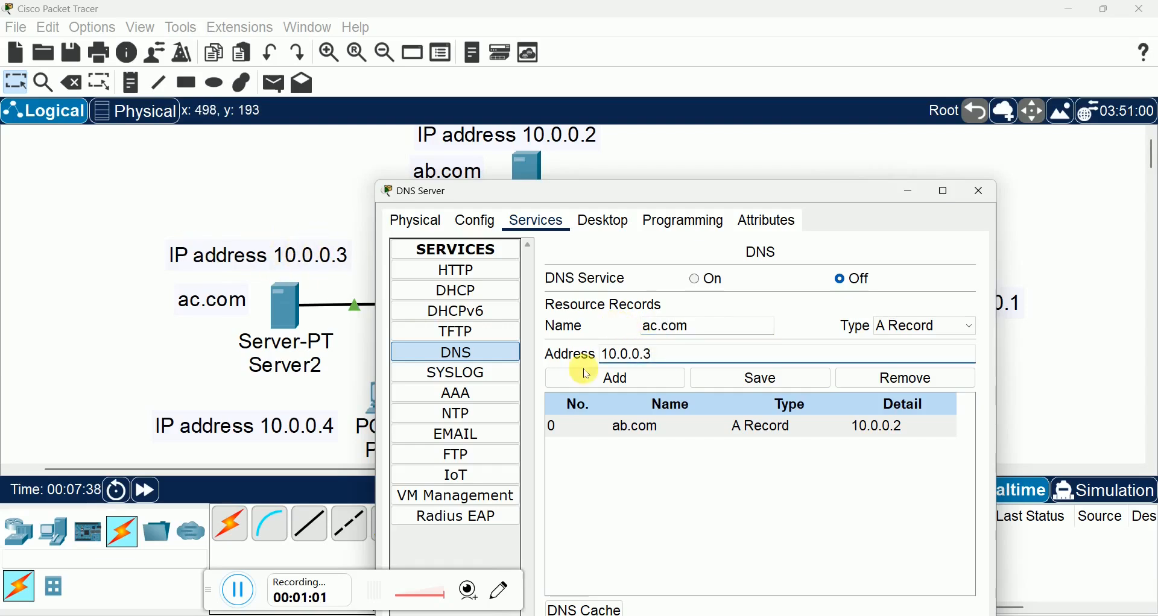
{"action": "left_click", "coordinate": [632, 380]}
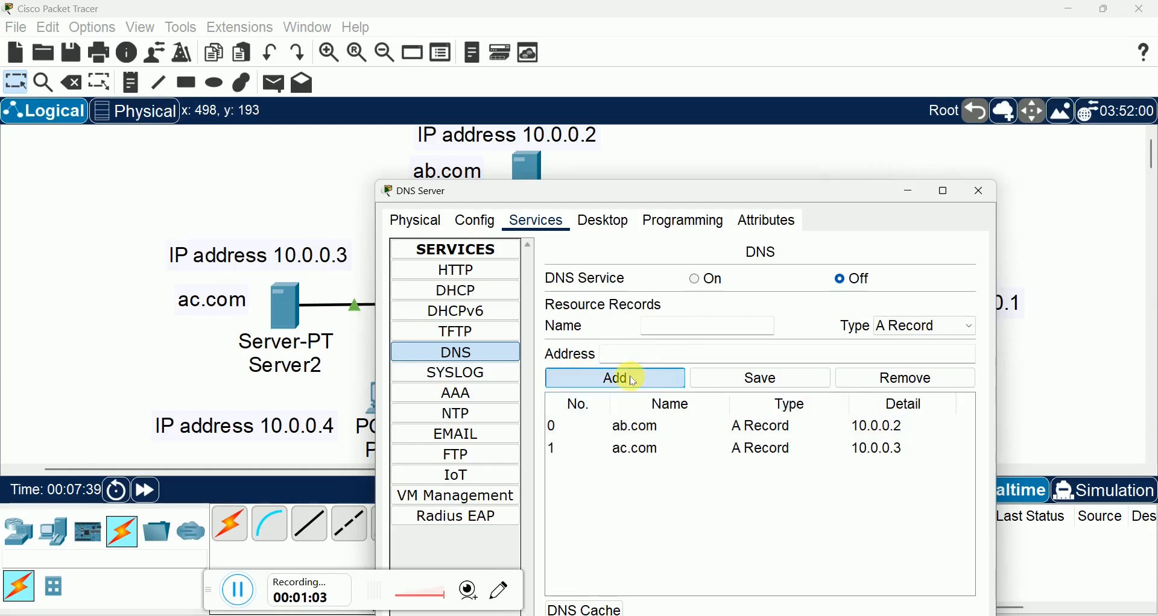
{"action": "left_click", "coordinate": [645, 452]}
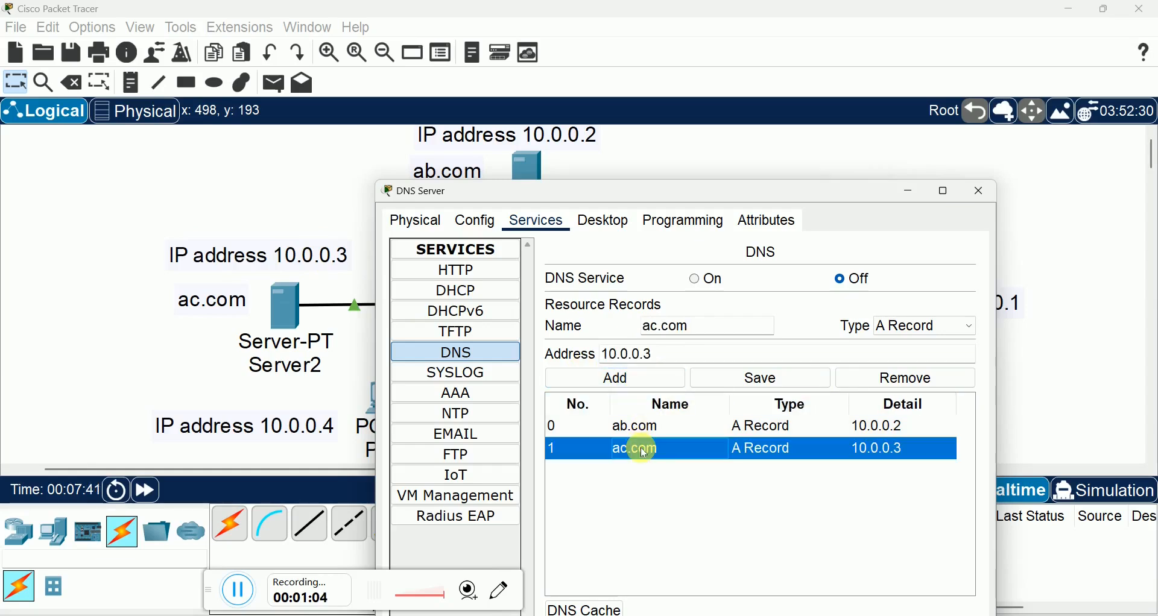
{"action": "left_click", "coordinate": [762, 382]}
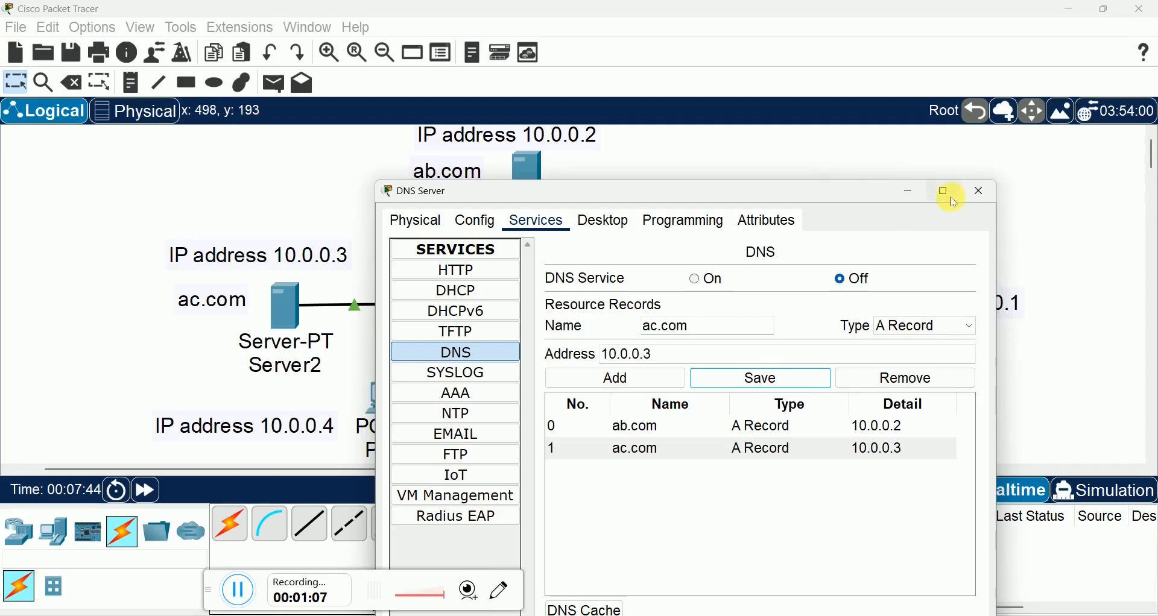
{"action": "left_click", "coordinate": [699, 281]}
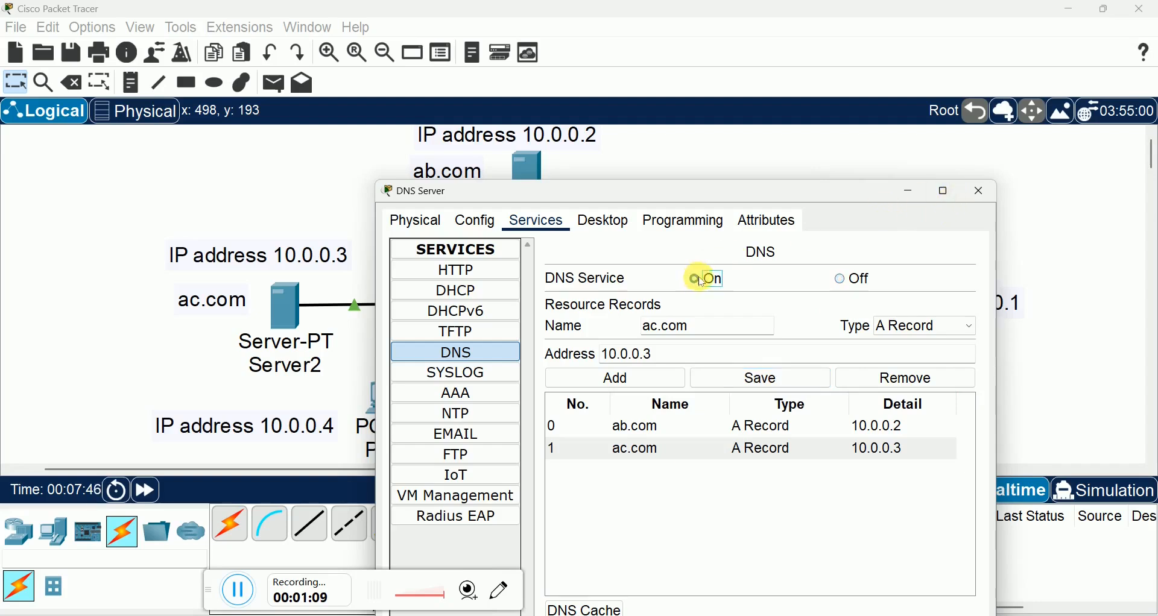
{"action": "left_click", "coordinate": [982, 192]}
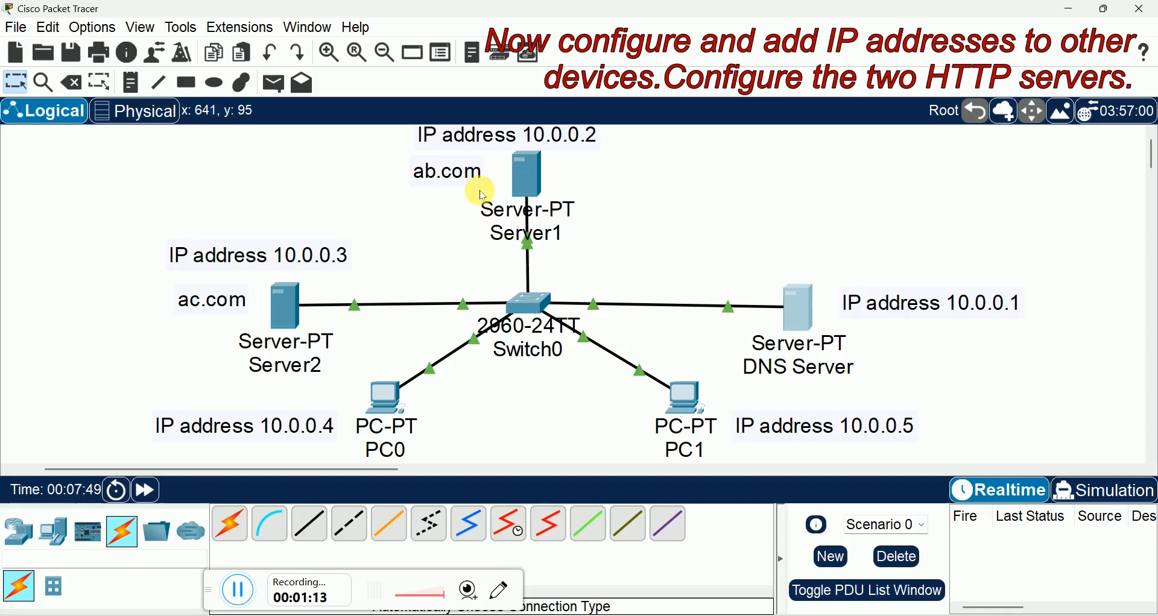
Step: Assign Server1's FastEthernet0 interface the static IPv4 address 10.0.0.2 with subnet mask 255.0.0.0
{"action": "left_click", "coordinate": [524, 173]}
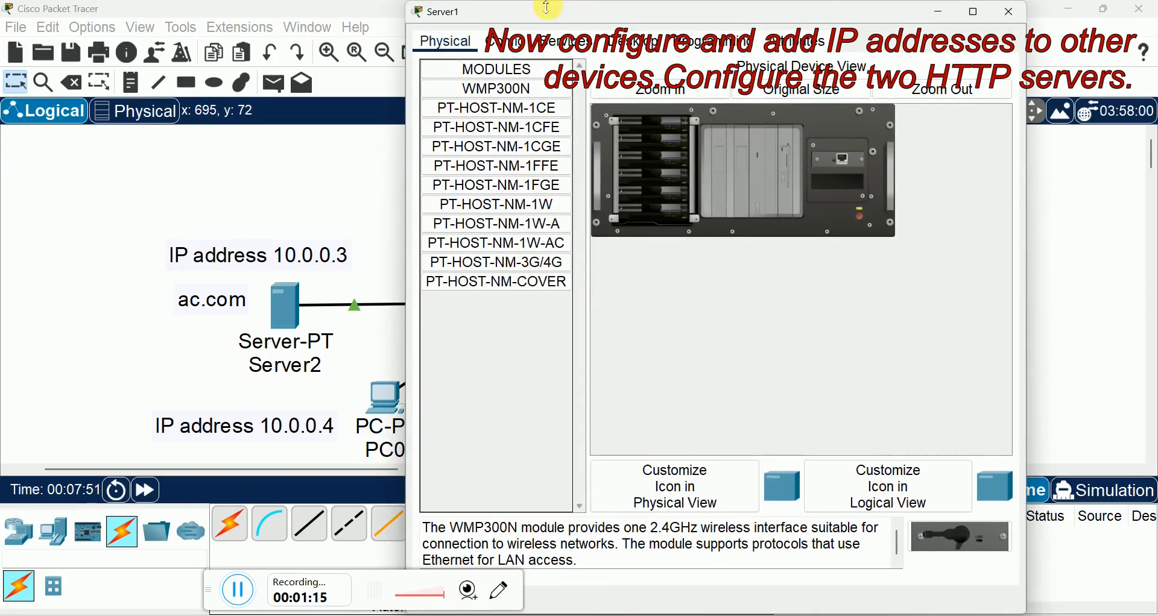
{"action": "left_click_drag", "start_coordinate": [546, 7], "coordinate": [365, 183]}
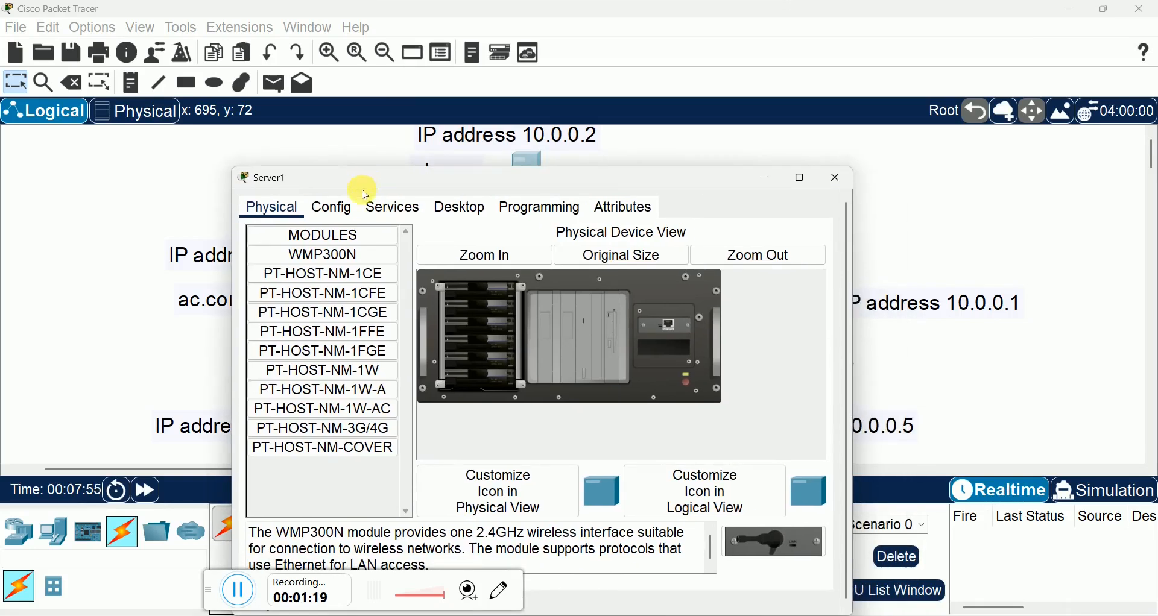
{"action": "left_click", "coordinate": [345, 216]}
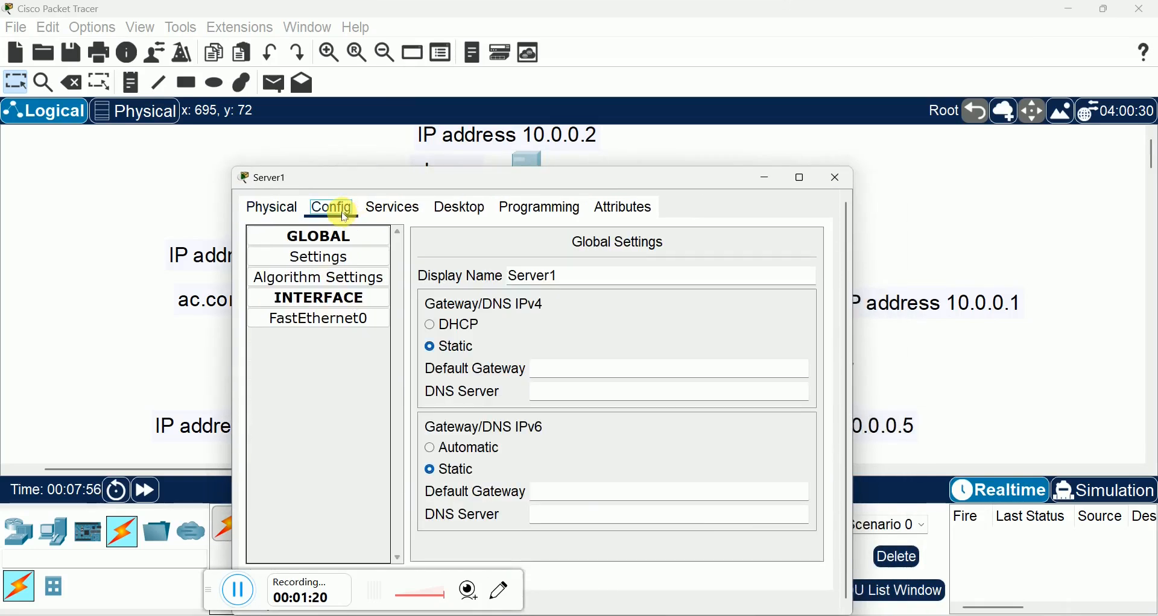
{"action": "left_click", "coordinate": [326, 323]}
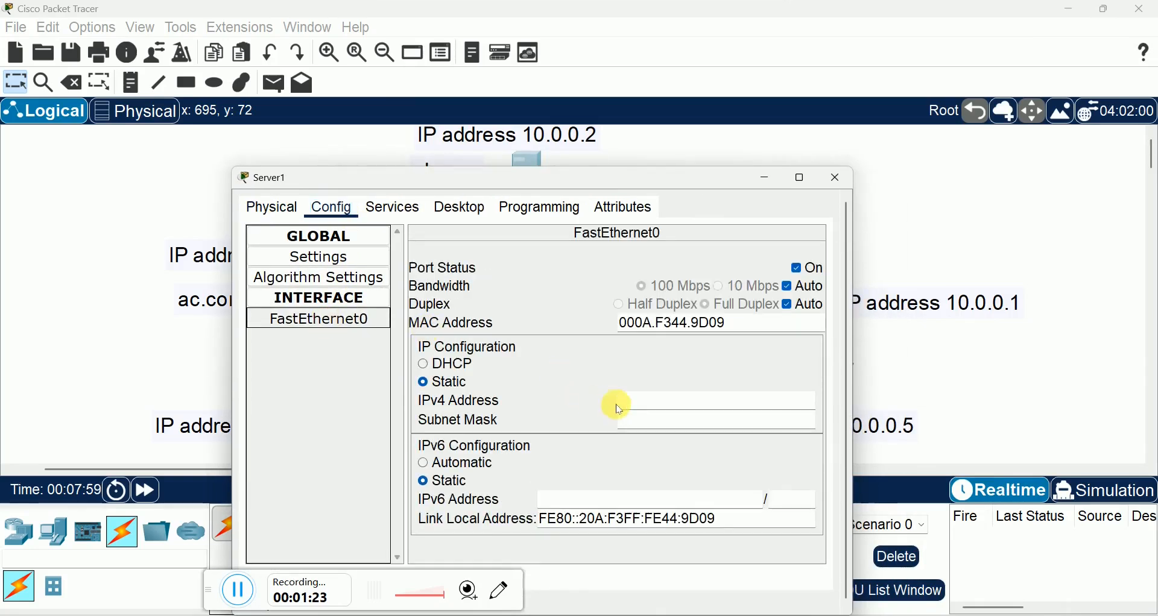
{"action": "left_click", "coordinate": [634, 406]}
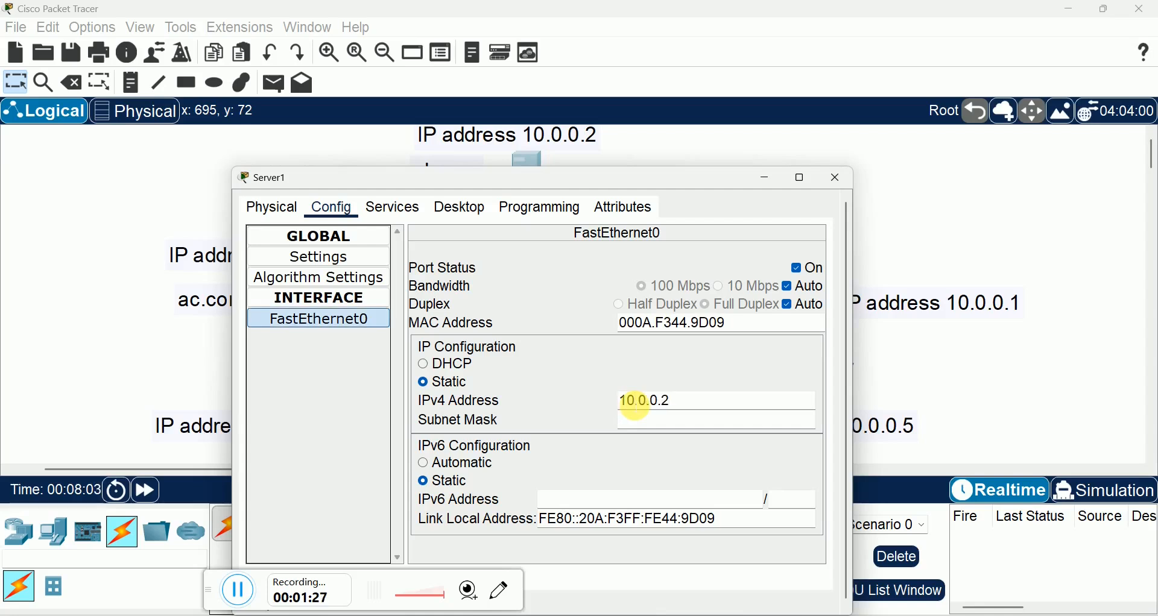
{"action": "type", "text": "10.0.0.2"}
{"action": "left_click", "coordinate": [655, 420]}
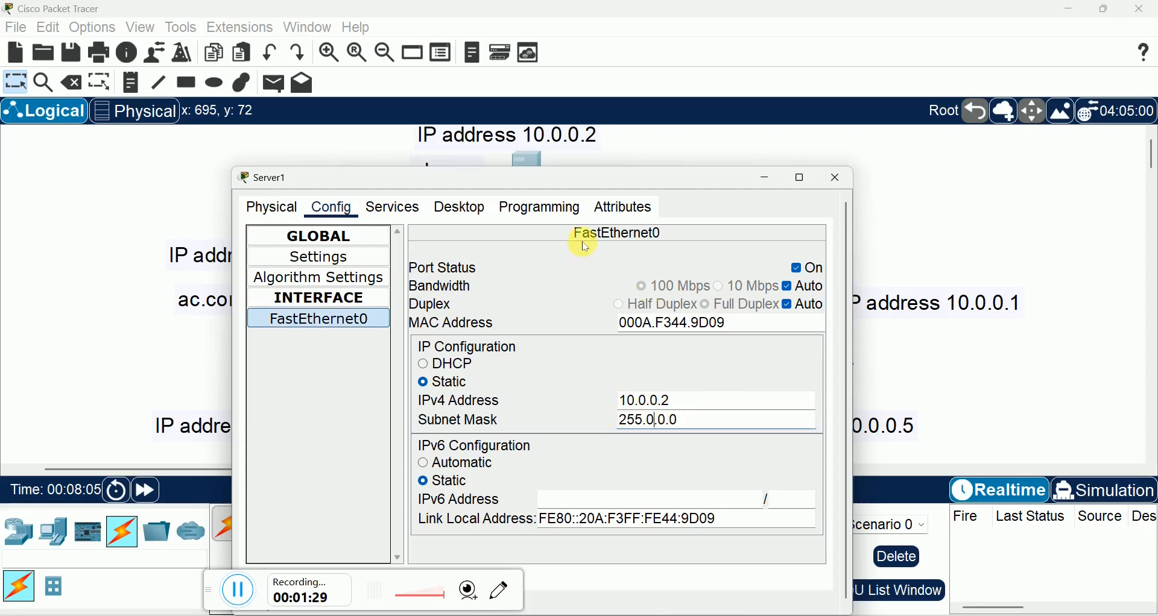
{"action": "left_click", "coordinate": [838, 178]}
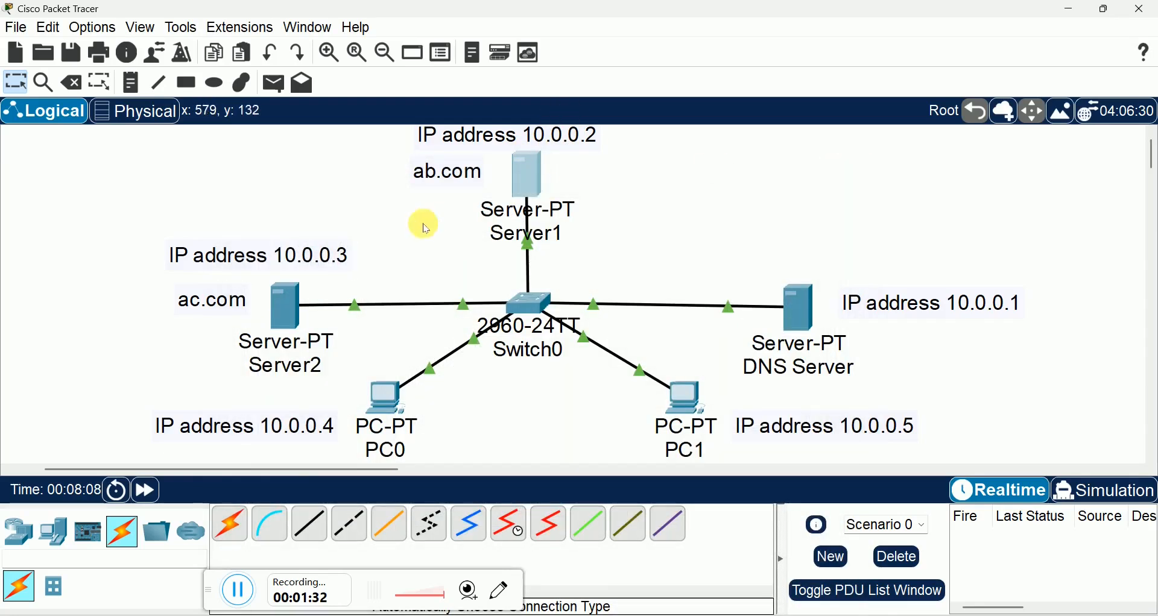
Step: Assign Server2's FastEthernet0 interface the static IPv4 address 10.0.0.3 with subnet mask 255.0.0.0
{"action": "left_click", "coordinate": [284, 311]}
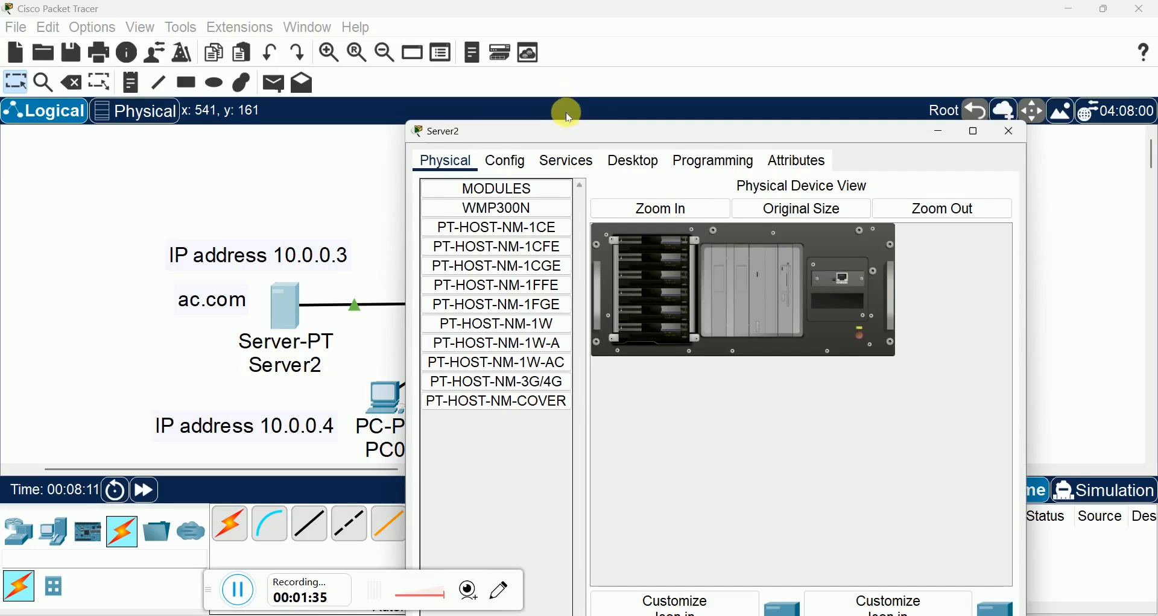
{"action": "mouse_move", "coordinate": [567, 124]}
{"action": "left_mouse_down"}
{"action": "mouse_move", "coordinate": [561, 256]}
{"action": "mouse_move", "coordinate": [582, 114]}
{"action": "left_mouse_up"}
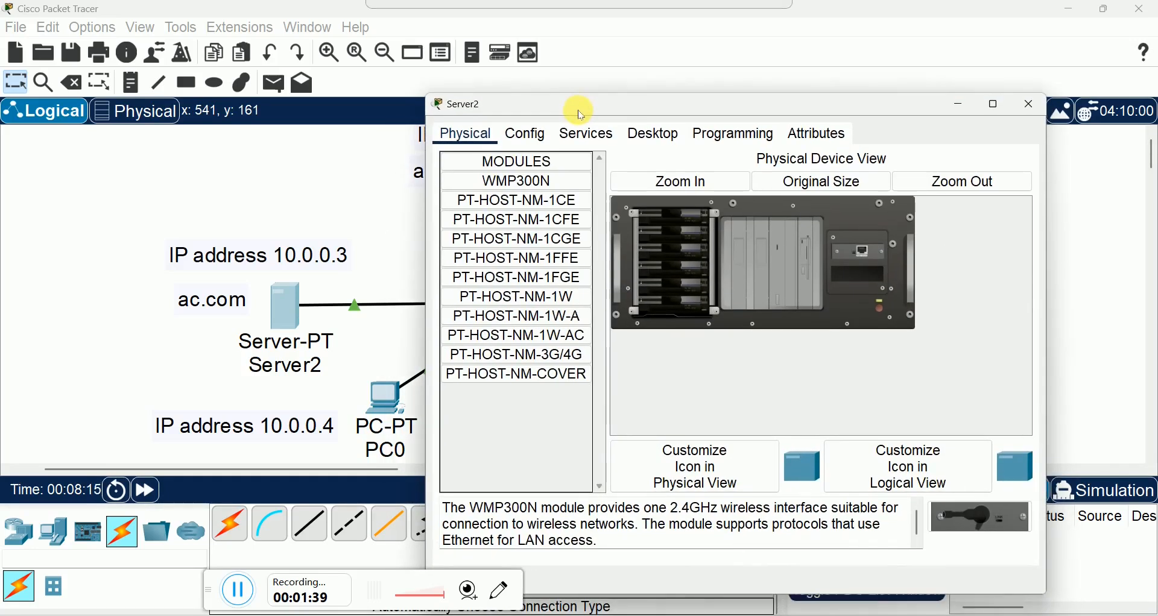
{"action": "left_click", "coordinate": [528, 136]}
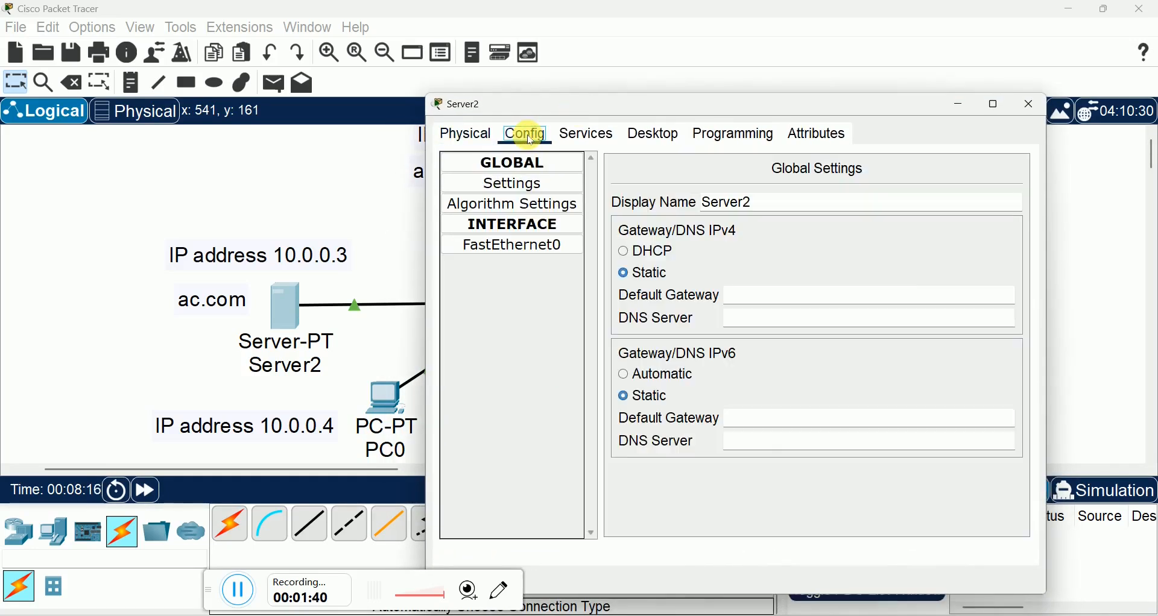
{"action": "left_click", "coordinate": [531, 247]}
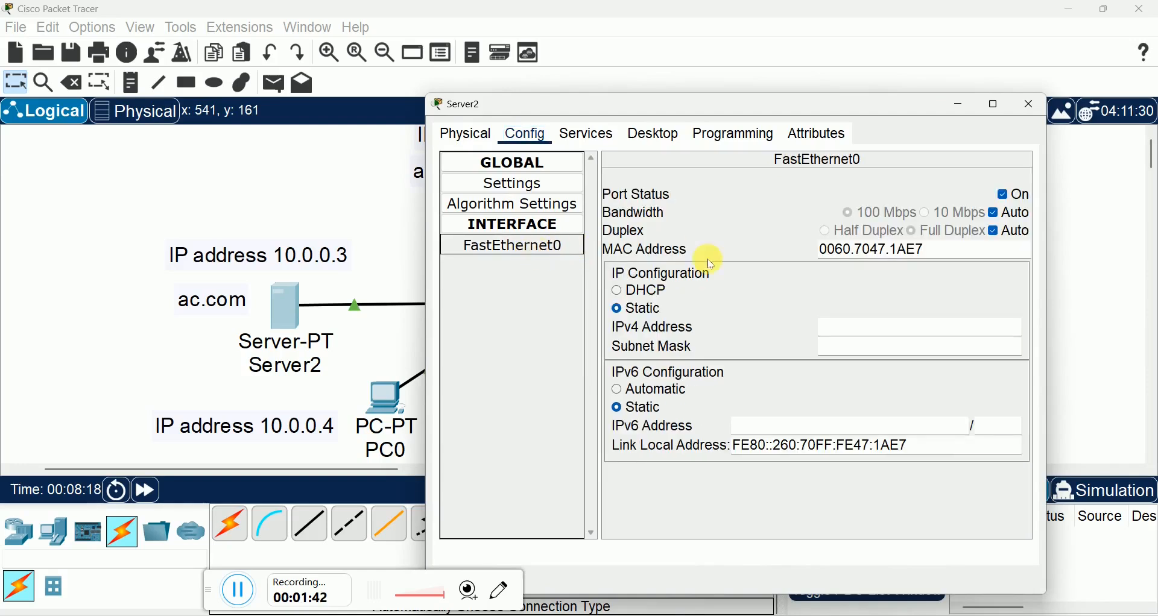
{"action": "left_click", "coordinate": [836, 330]}
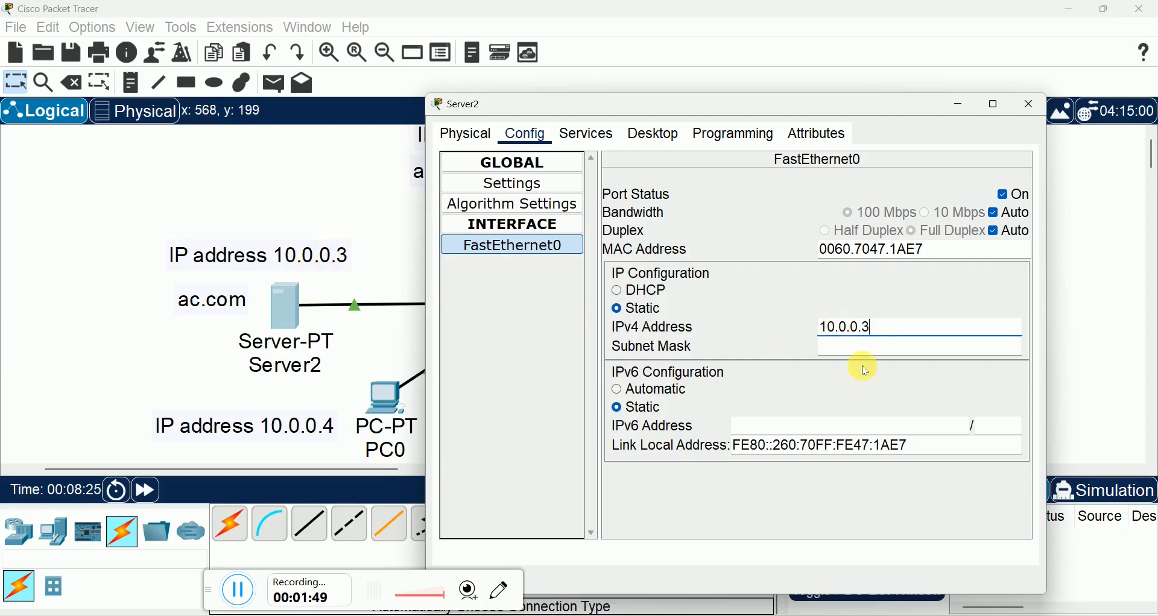
{"action": "left_click", "coordinate": [872, 348]}
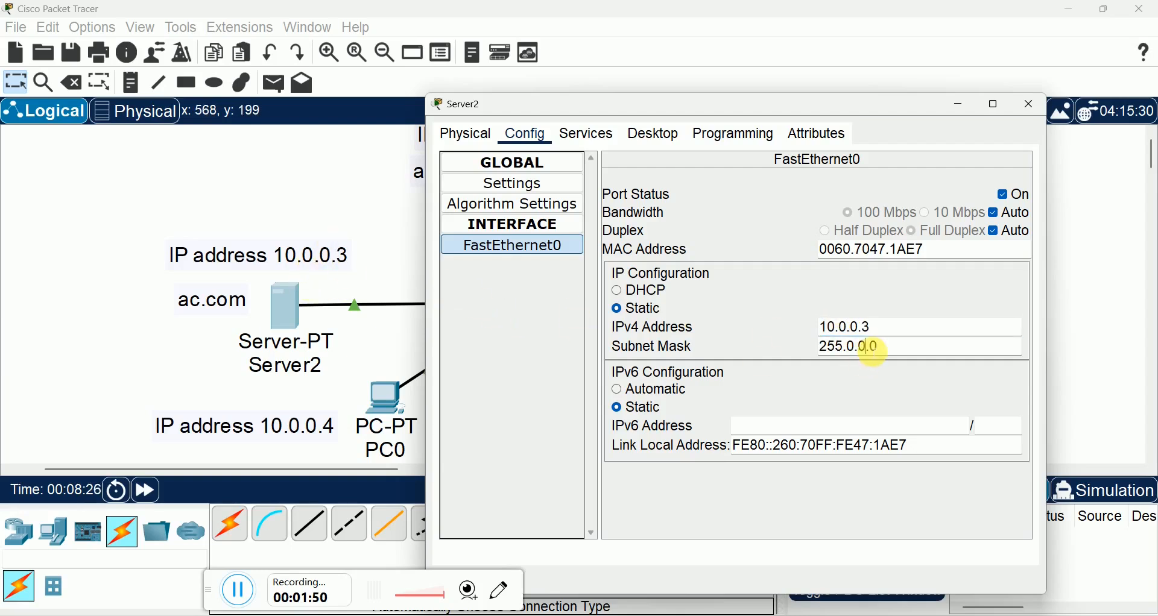
{"action": "left_click", "coordinate": [1031, 106]}
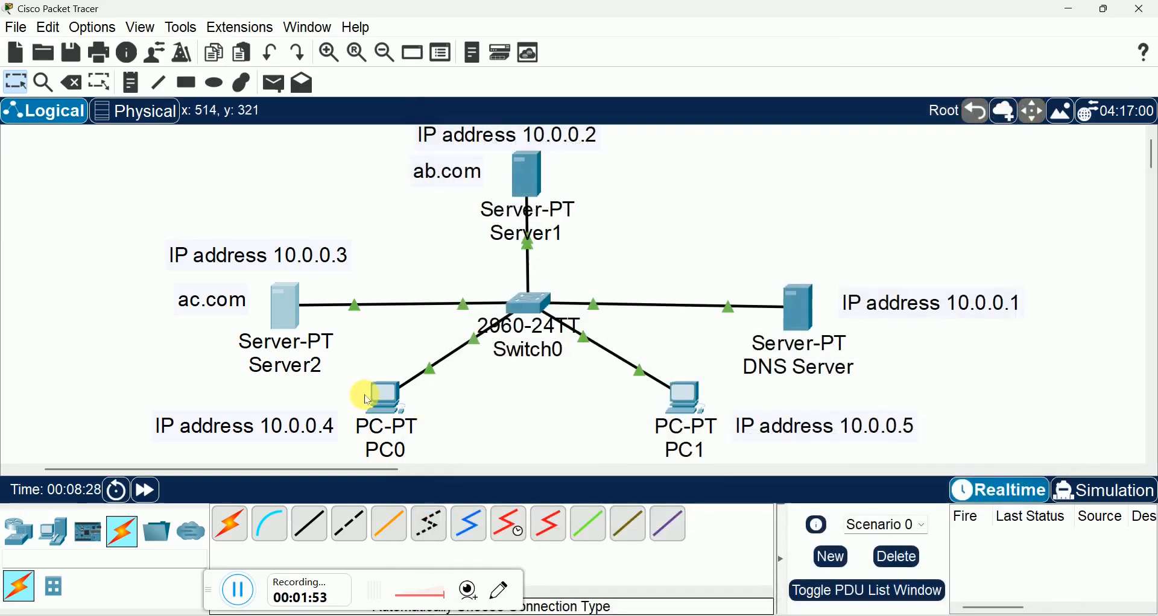
Step: Assign PC0's FastEthernet0 interface the static IPv4 address 10.0.0.4 with subnet mask 255.0.0.0
{"action": "left_click", "coordinate": [380, 408]}
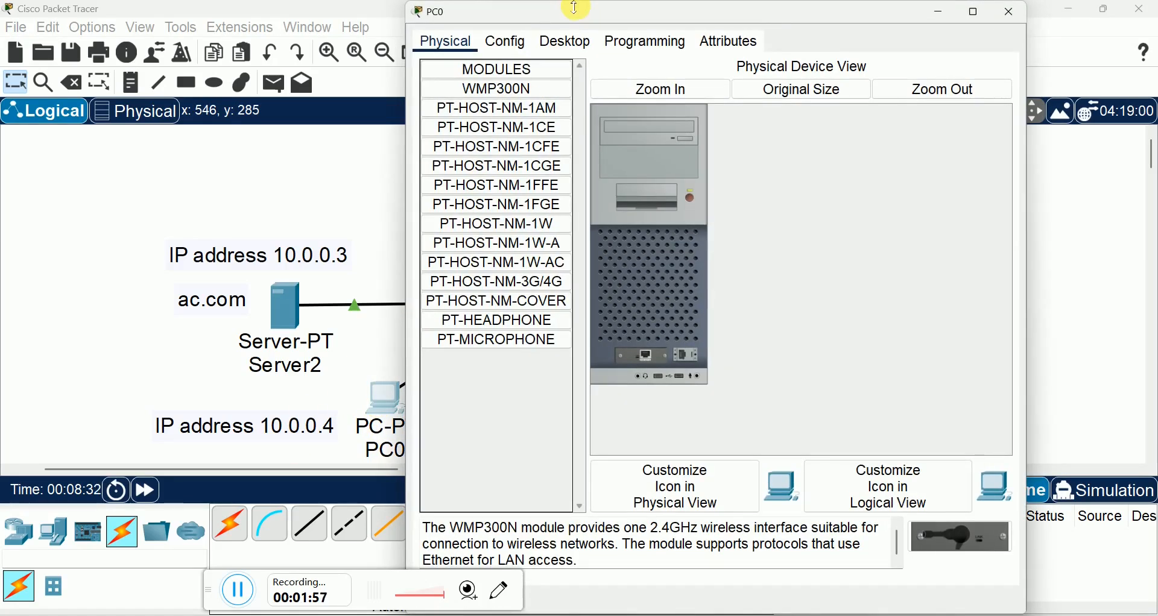
{"action": "left_click_drag", "start_coordinate": [576, 8], "coordinate": [251, 54]}
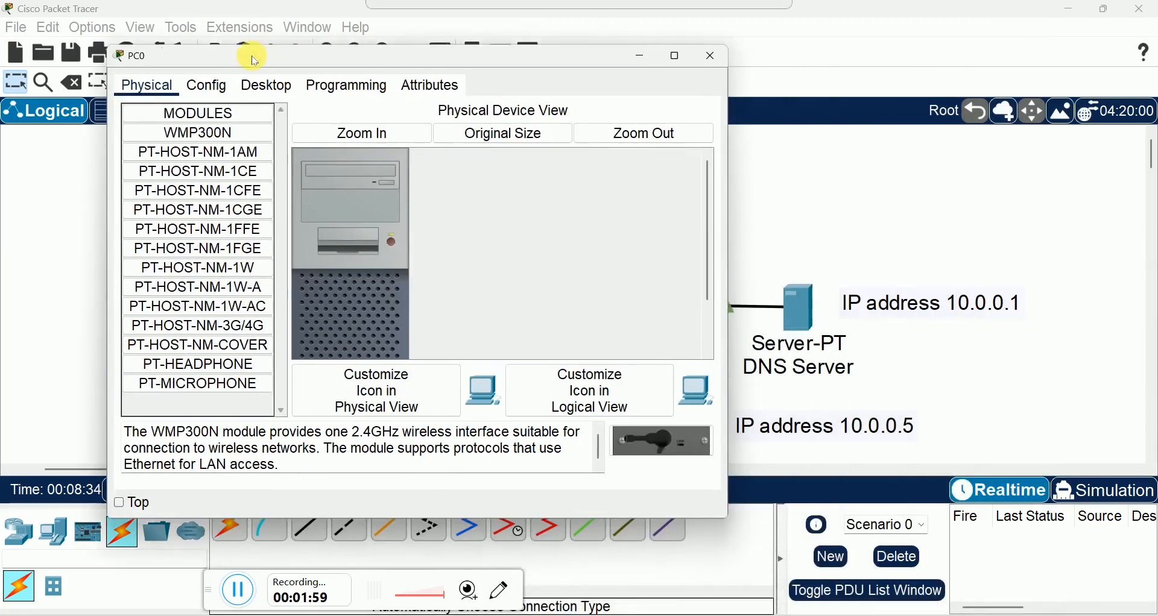
{"action": "left_click", "coordinate": [258, 85]}
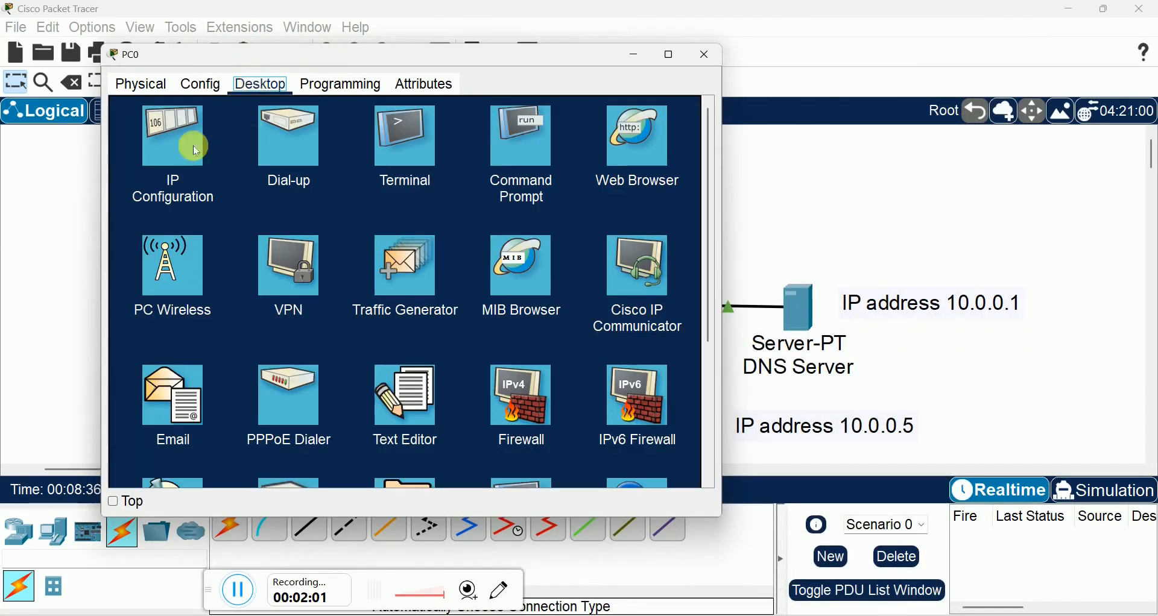
{"action": "left_click", "coordinate": [171, 141]}
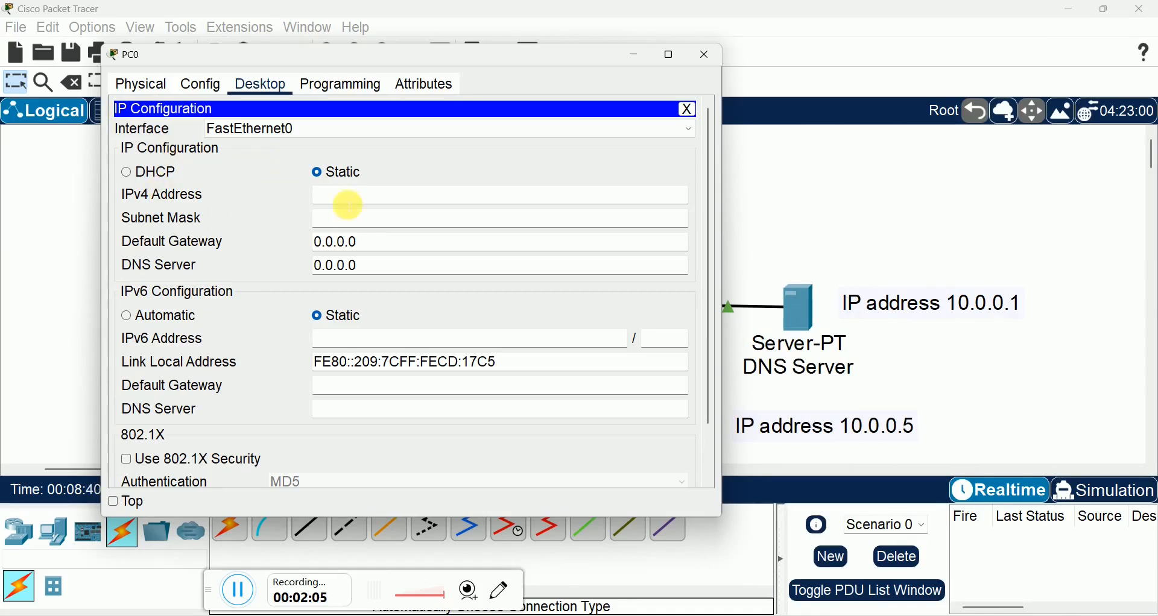
{"action": "left_click", "coordinate": [325, 84]}
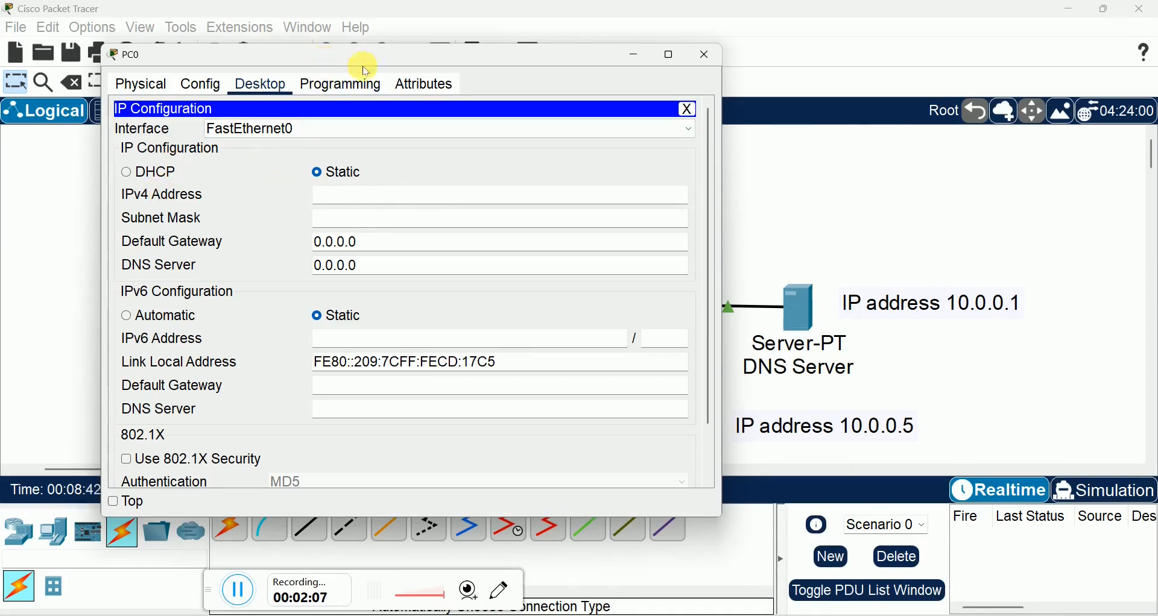
{"action": "left_click_drag", "start_coordinate": [350, 60], "coordinate": [559, 71]}
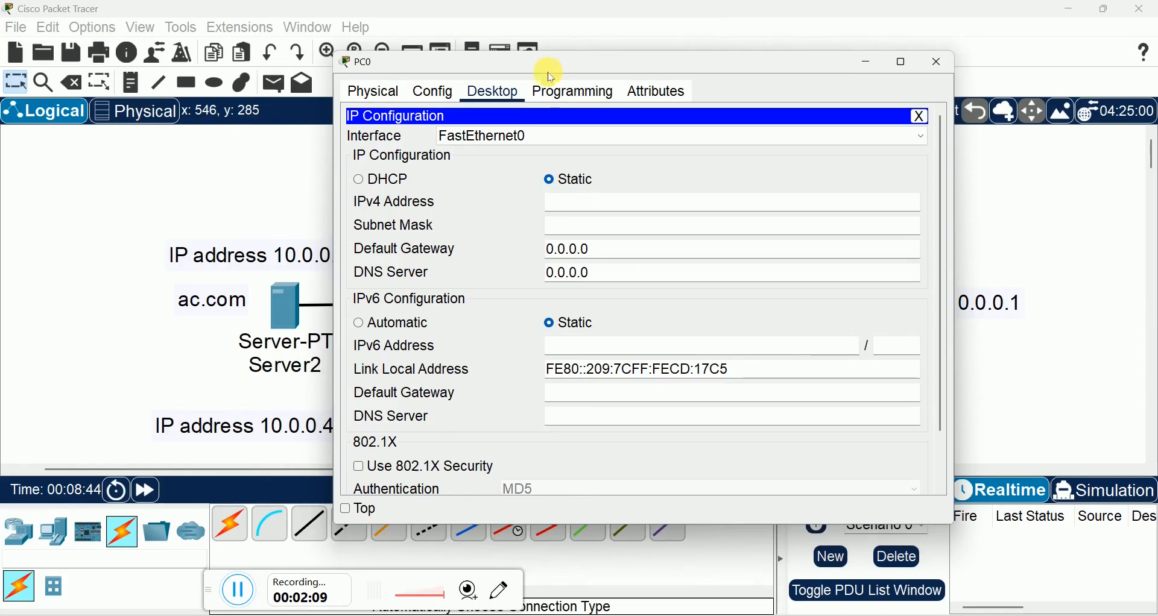
{"action": "left_click", "coordinate": [581, 203]}
{"action": "type", "text": "10.0.0.4"}
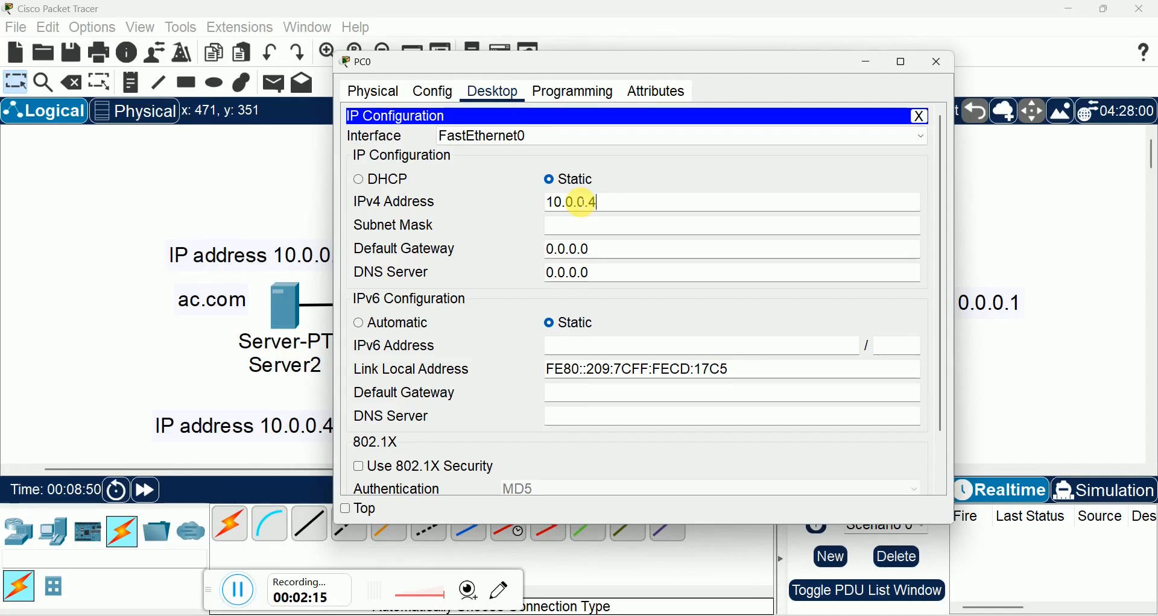
{"action": "left_click", "coordinate": [578, 226]}
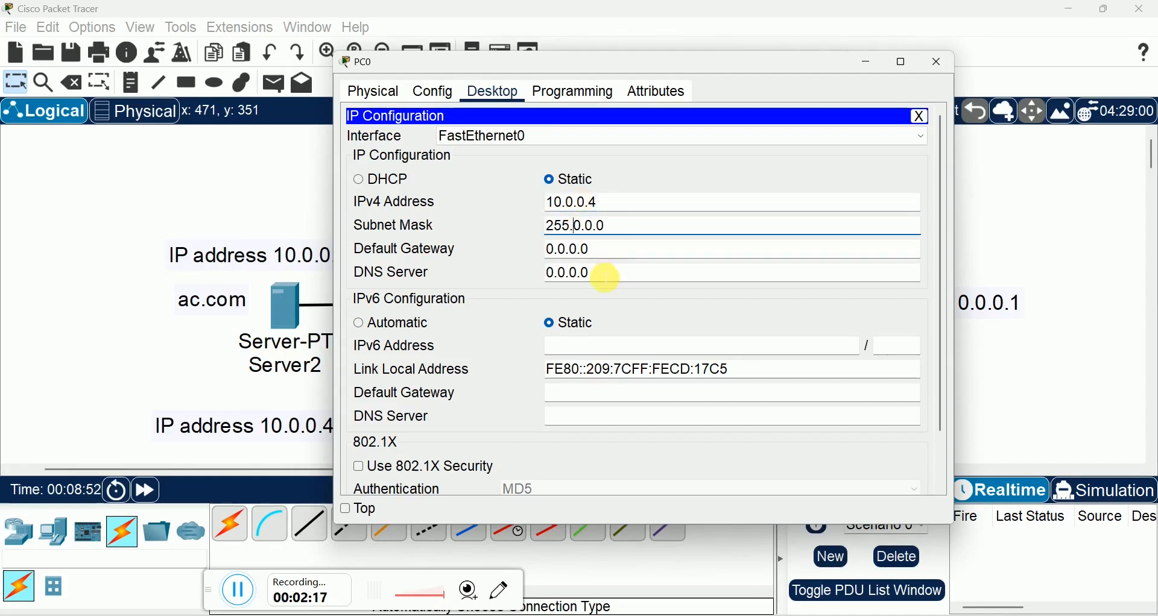
Step: Set PC0's IPv4 DNS server to 10.0.0.1 and close the device's configuration
{"action": "left_click_drag", "start_coordinate": [605, 278], "coordinate": [486, 269]}
{"action": "key", "text": "BackSpace"}
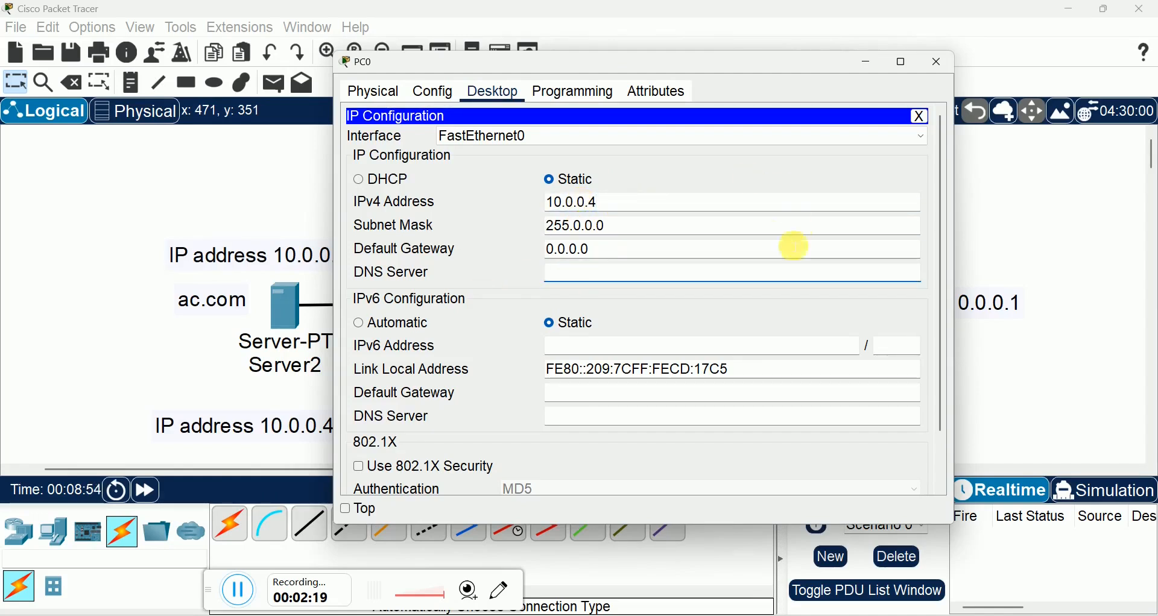
{"action": "left_click_drag", "start_coordinate": [681, 66], "coordinate": [481, 41]}
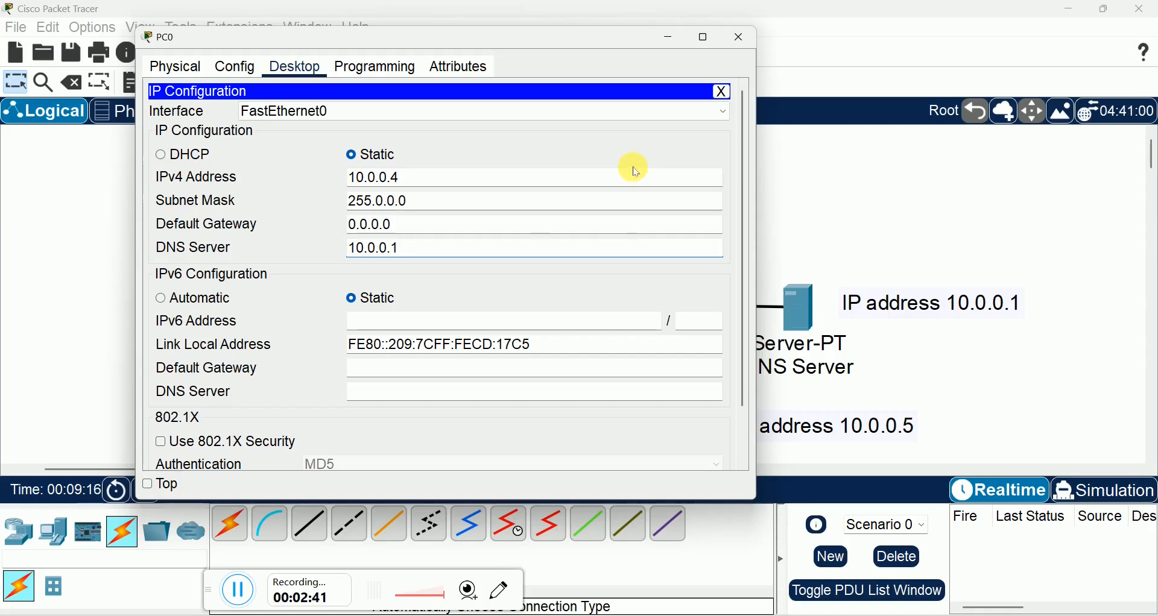
{"action": "left_click", "coordinate": [737, 40]}
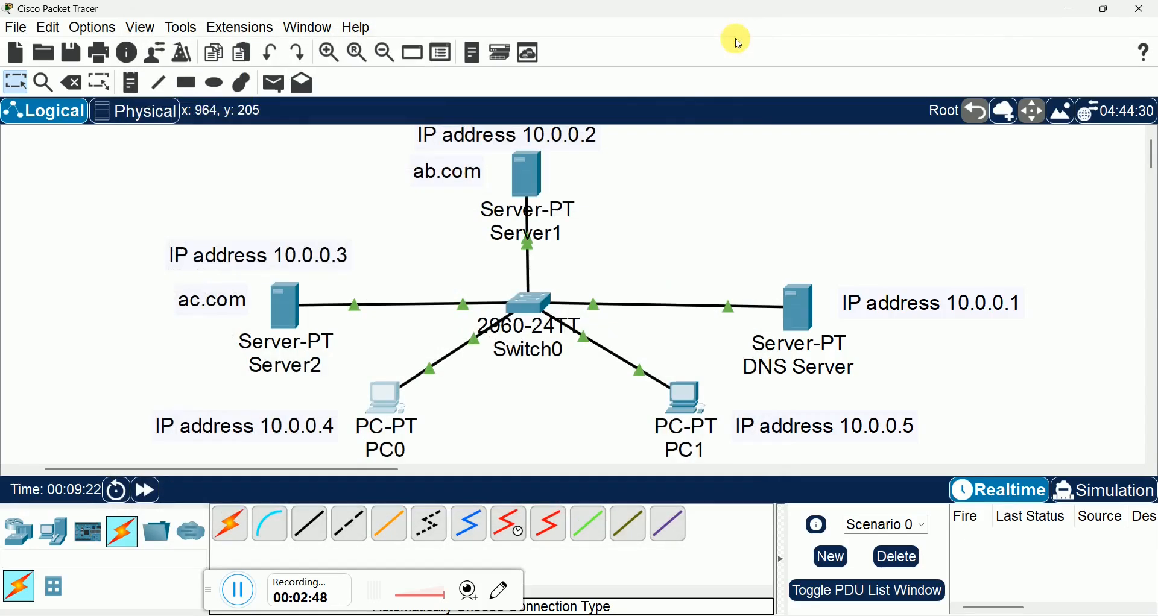
Step: Assign PC1's FastEthernet0 interface the static IPv4 address 10.0.0.5 with subnet mask 255.0.0.0
{"action": "left_click", "coordinate": [682, 395]}
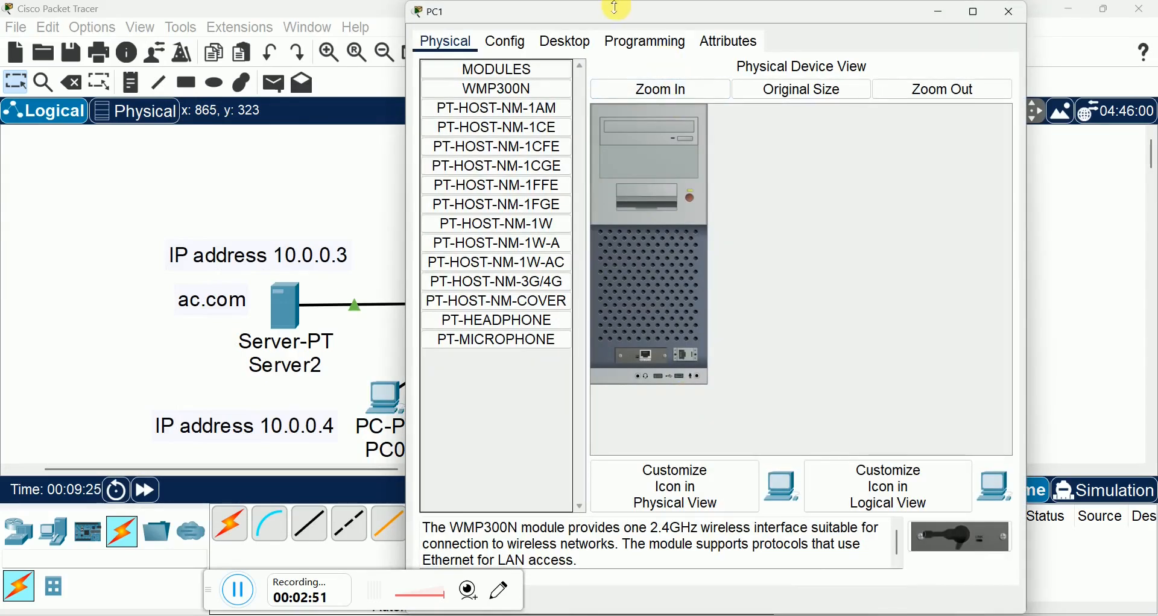
{"action": "left_click_drag", "start_coordinate": [615, 9], "coordinate": [330, 23]}
{"action": "left_click", "coordinate": [242, 49]}
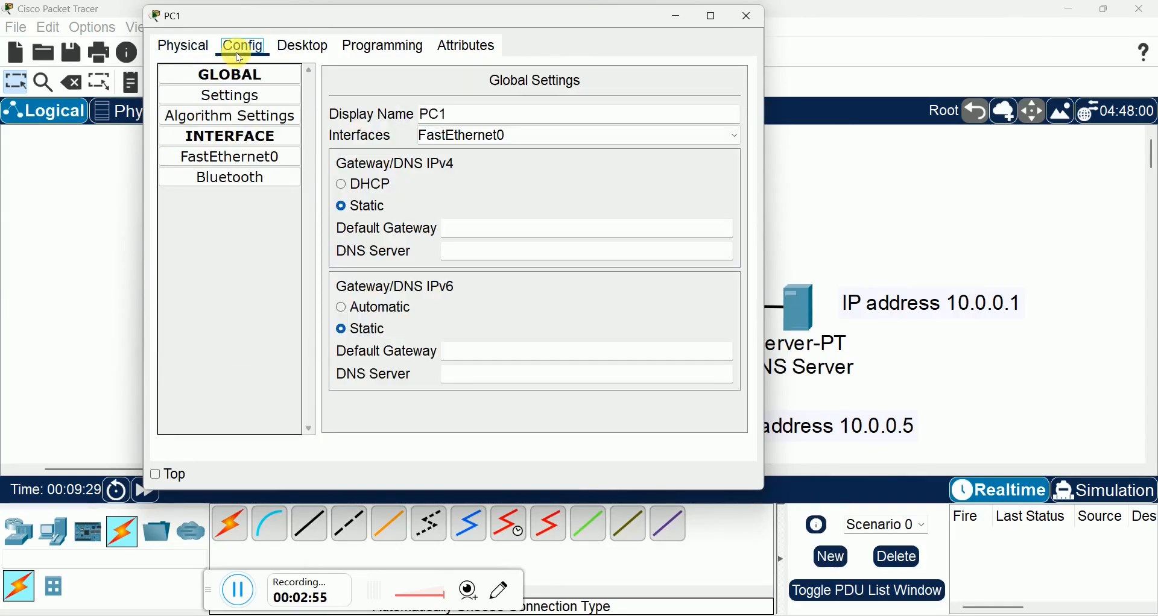
{"action": "left_click", "coordinate": [241, 157]}
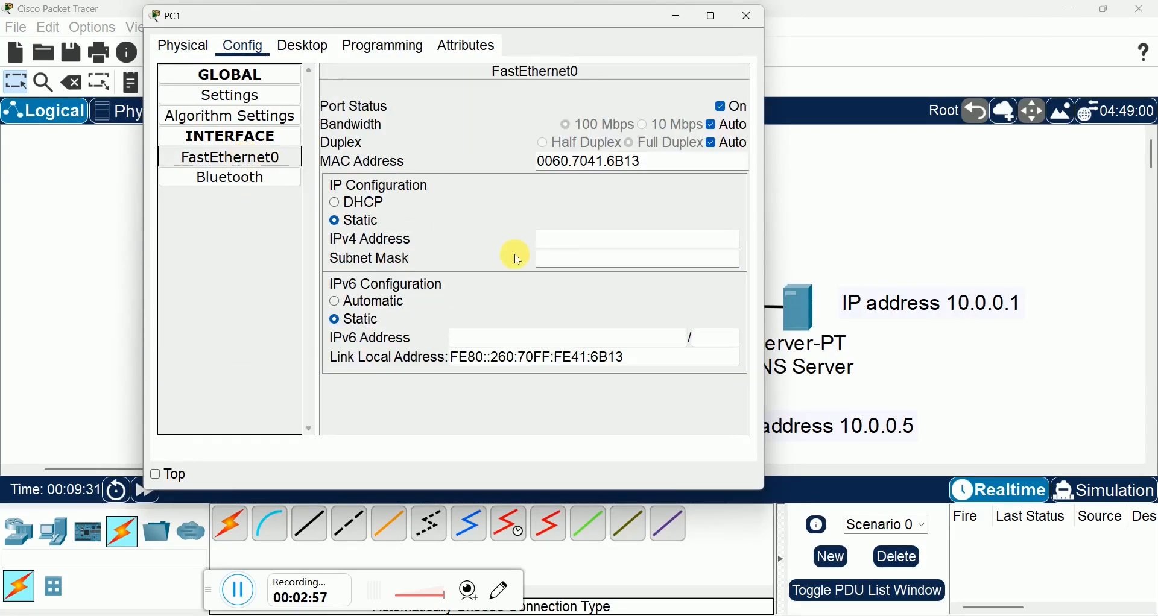
{"action": "left_click", "coordinate": [559, 245]}
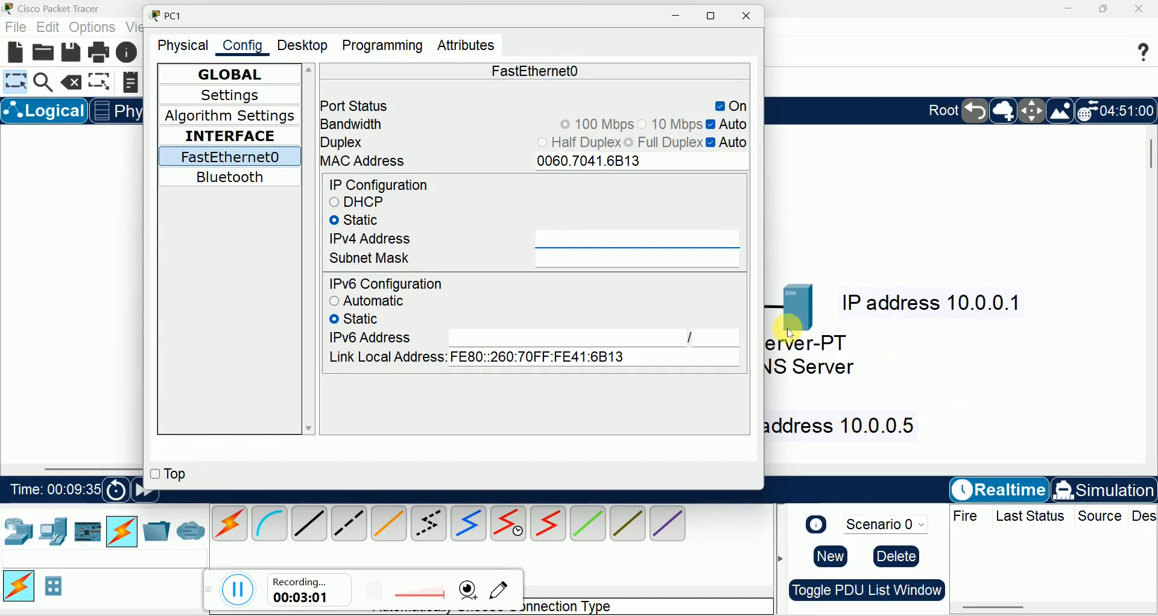
{"action": "type", "text": "10.0.0."}
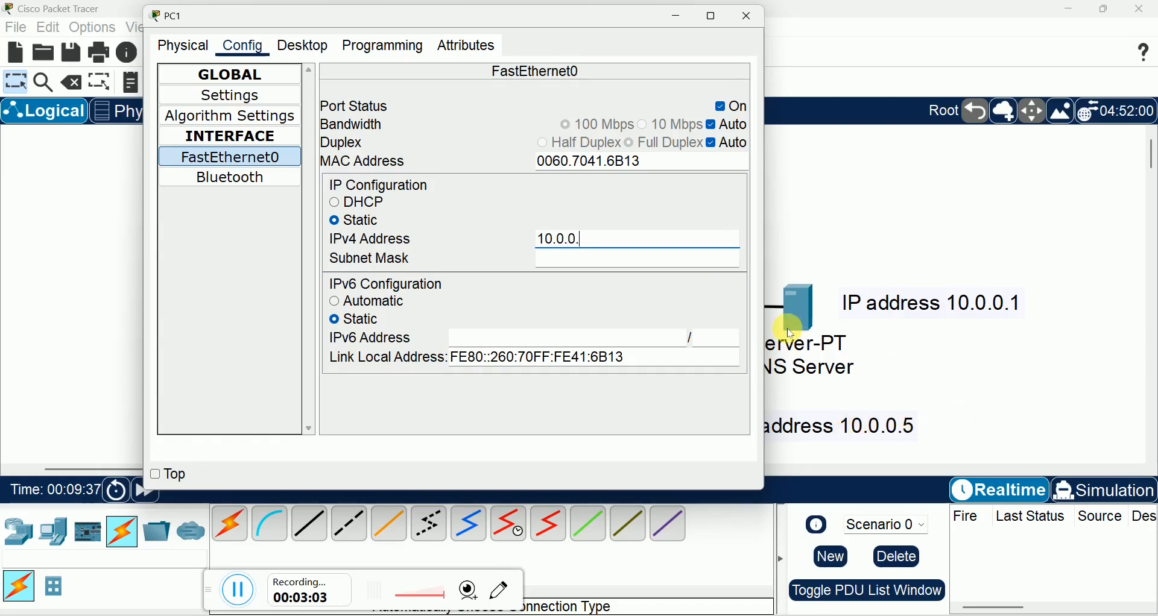
{"action": "type", "text": "5"}
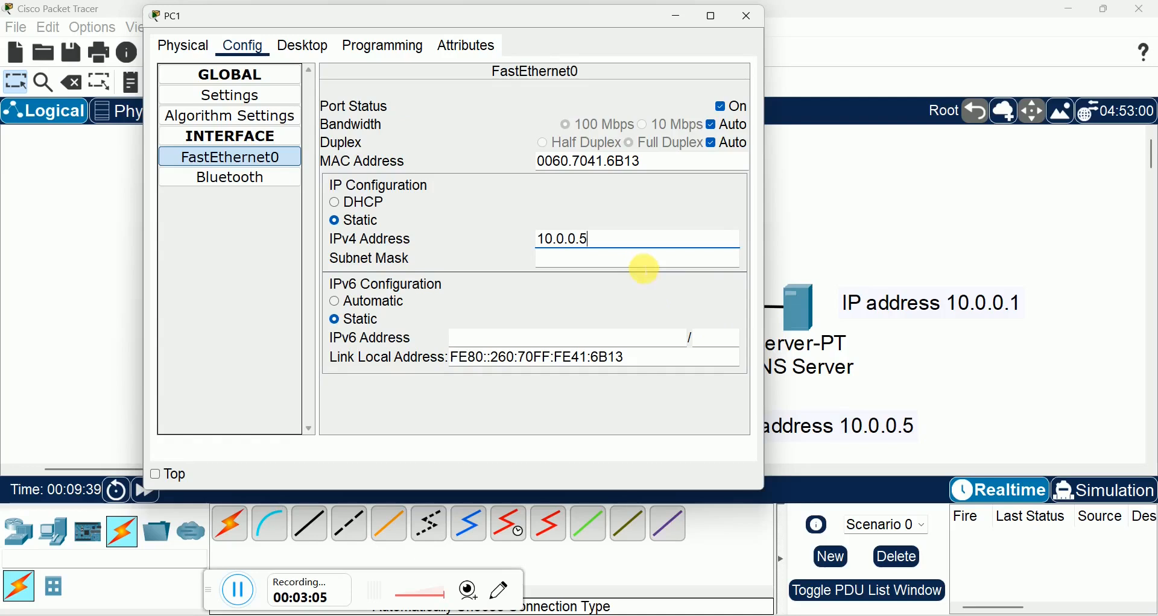
{"action": "left_click", "coordinate": [641, 265]}
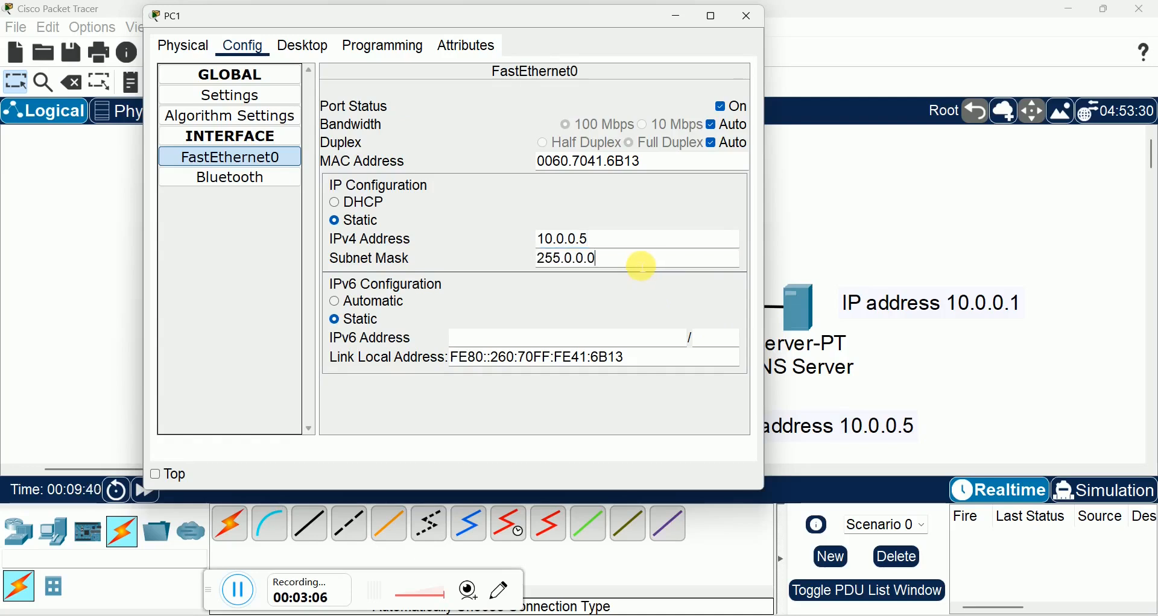
Step: Set PC1's IPv4 DNS server to 10.0.0.1 in its IP configuration and close the device
{"action": "left_click", "coordinate": [313, 48]}
{"action": "left_click", "coordinate": [234, 99]}
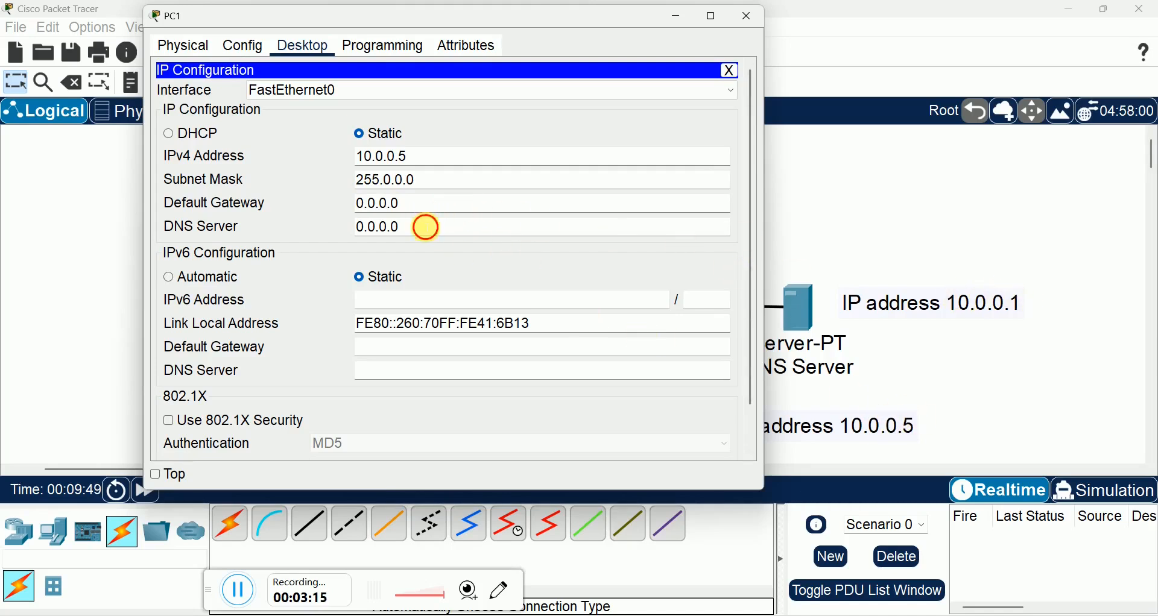
{"action": "triple_click", "coordinate": [426, 226]}
{"action": "type", "text": "10.0.0.1"}
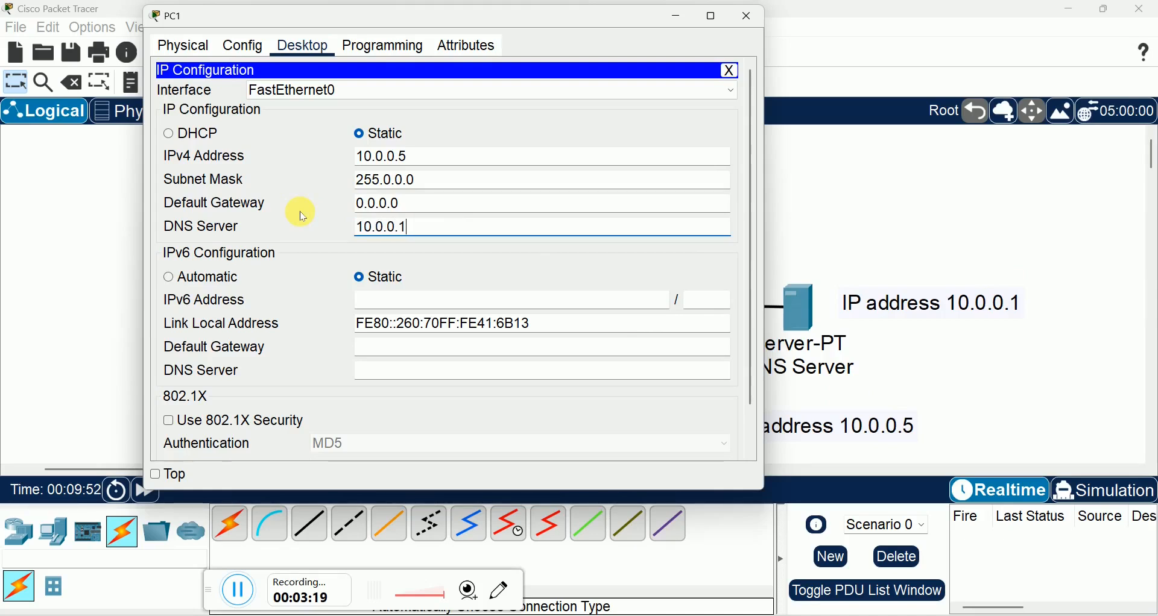
{"action": "left_click", "coordinate": [746, 17]}
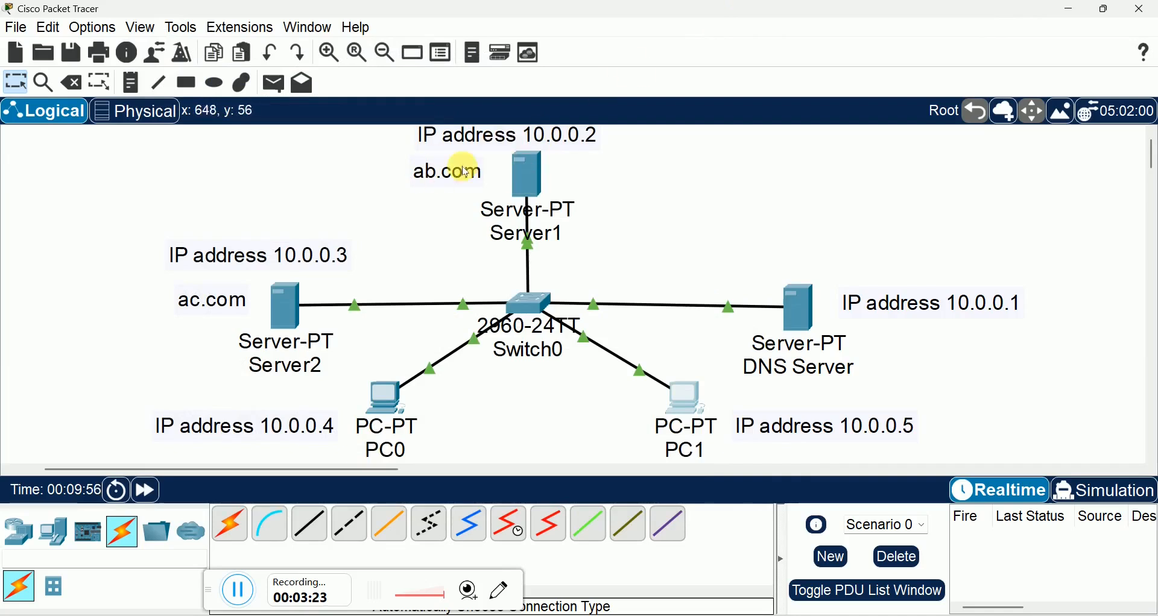
Step: Replace the content between the html tags of Server1's HTTP index.html with the heading <h1>Hello Cisco</h1>
{"action": "left_click", "coordinate": [522, 168]}
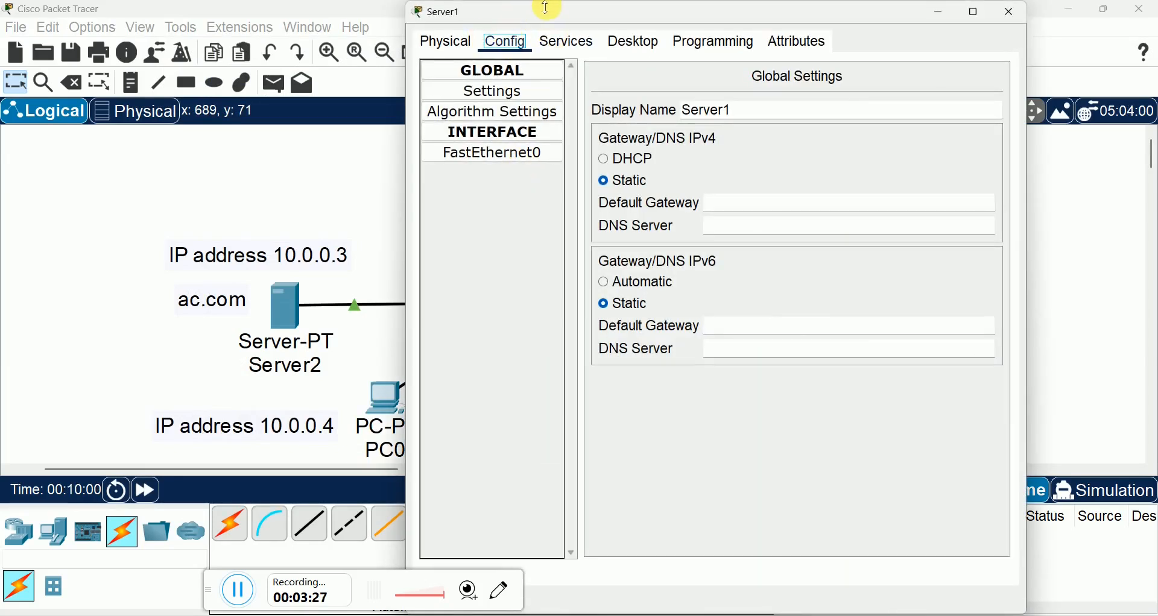
{"action": "left_click_drag", "start_coordinate": [547, 9], "coordinate": [467, 56]}
{"action": "left_click", "coordinate": [492, 83]}
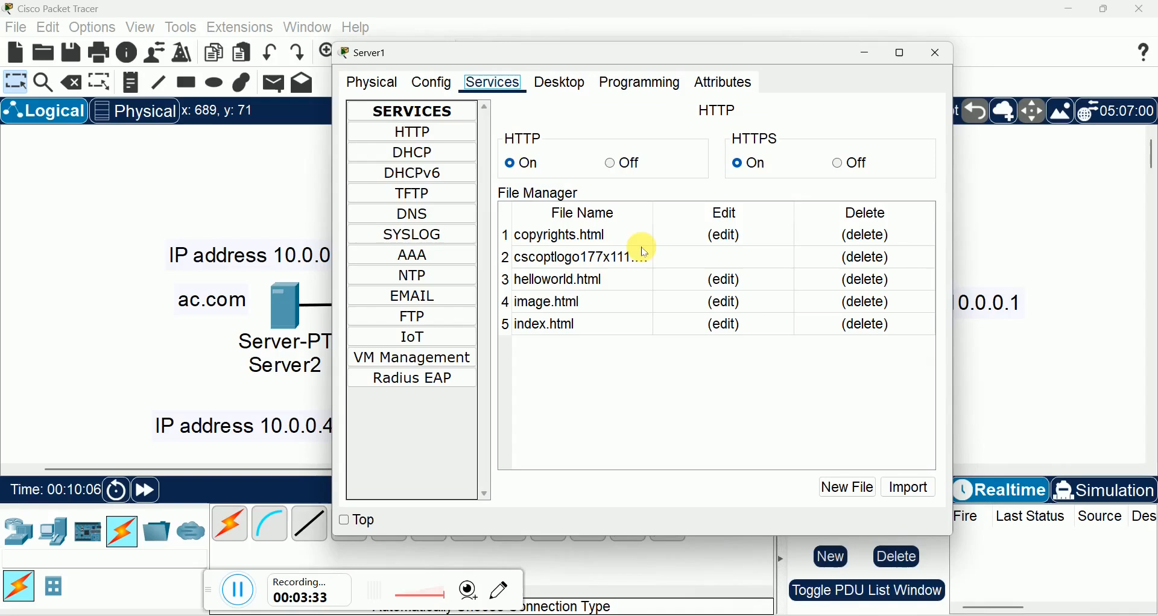
{"action": "left_click", "coordinate": [725, 327]}
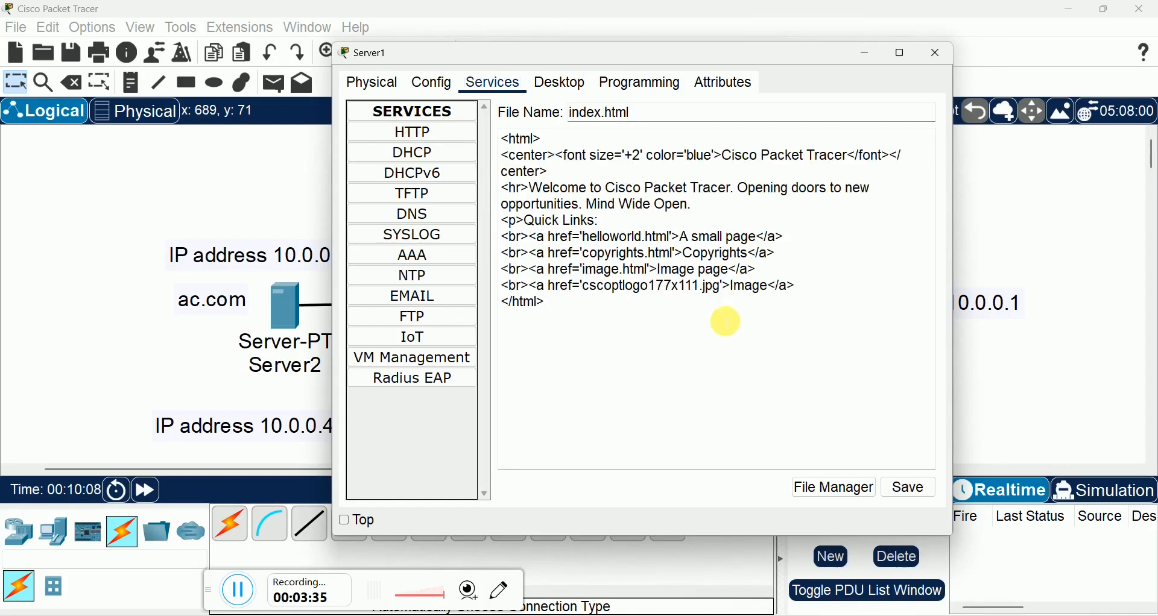
{"action": "left_click_drag", "start_coordinate": [808, 289], "coordinate": [489, 156]}
{"action": "key", "text": "Delete"}
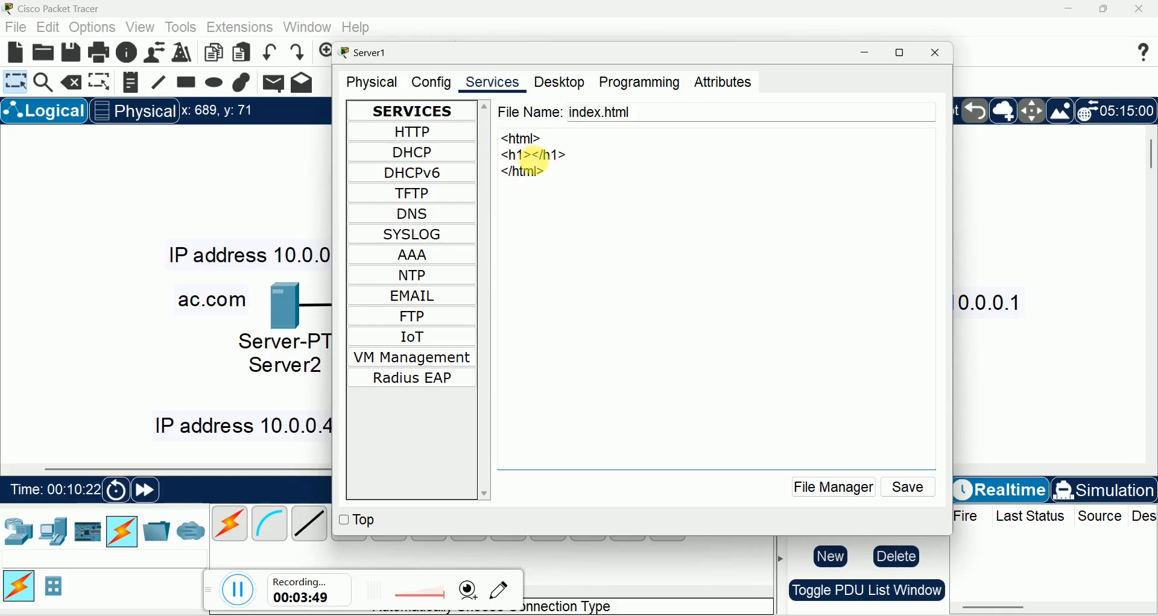
{"action": "type", "text": "Hello Cisco"}
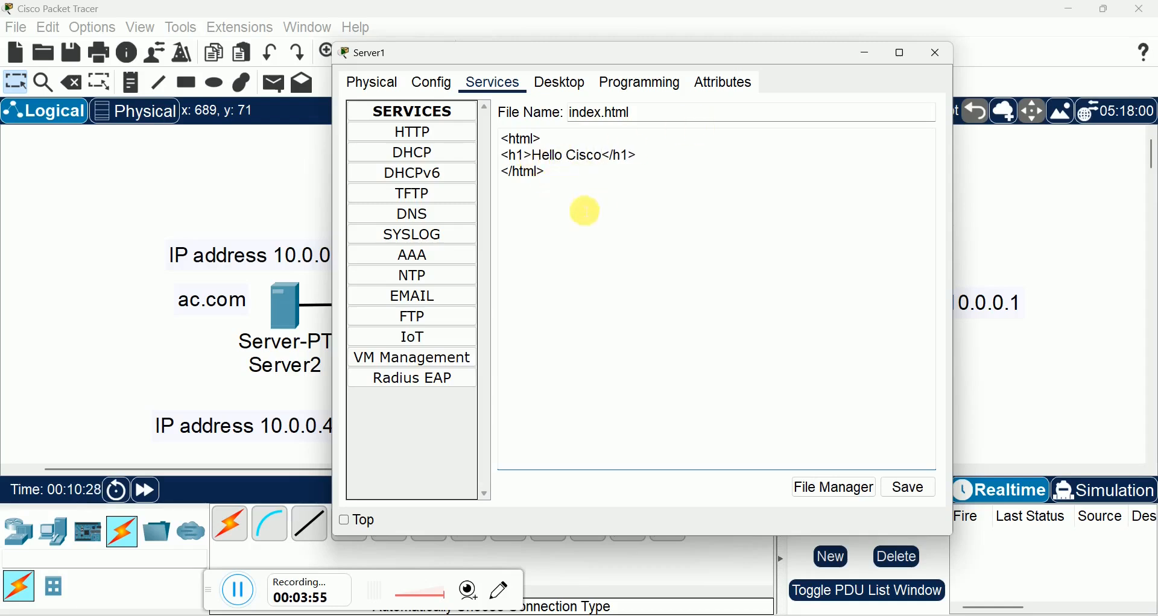
Step: Save Server1's index.html, overwriting the existing file, and close the server's configuration
{"action": "left_click_drag", "start_coordinate": [545, 176], "coordinate": [505, 135]}
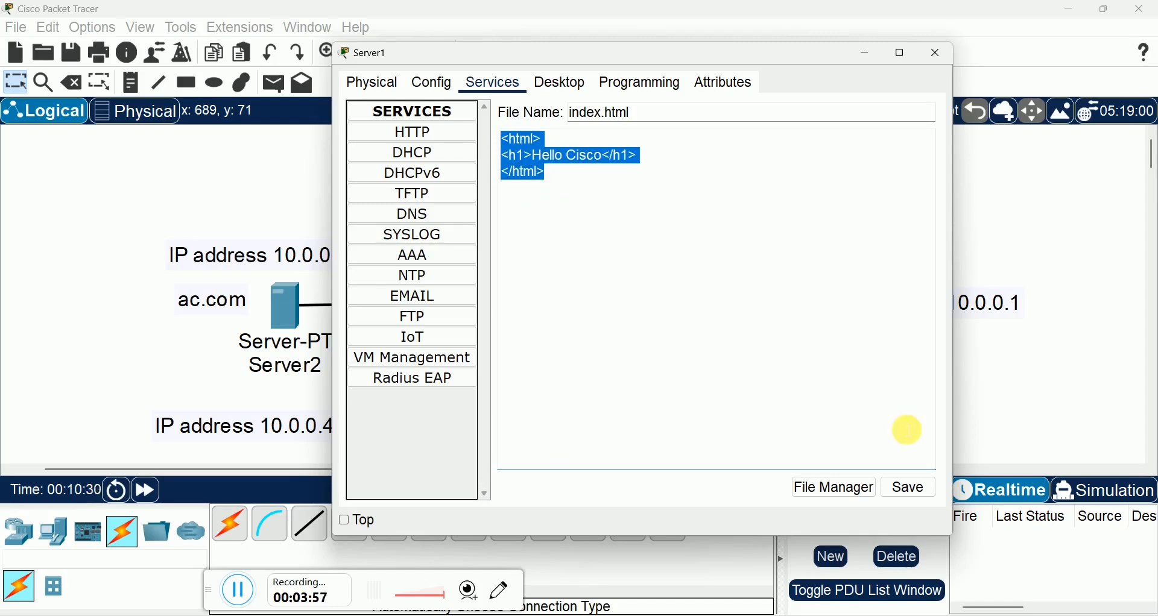
{"action": "left_click", "coordinate": [909, 489]}
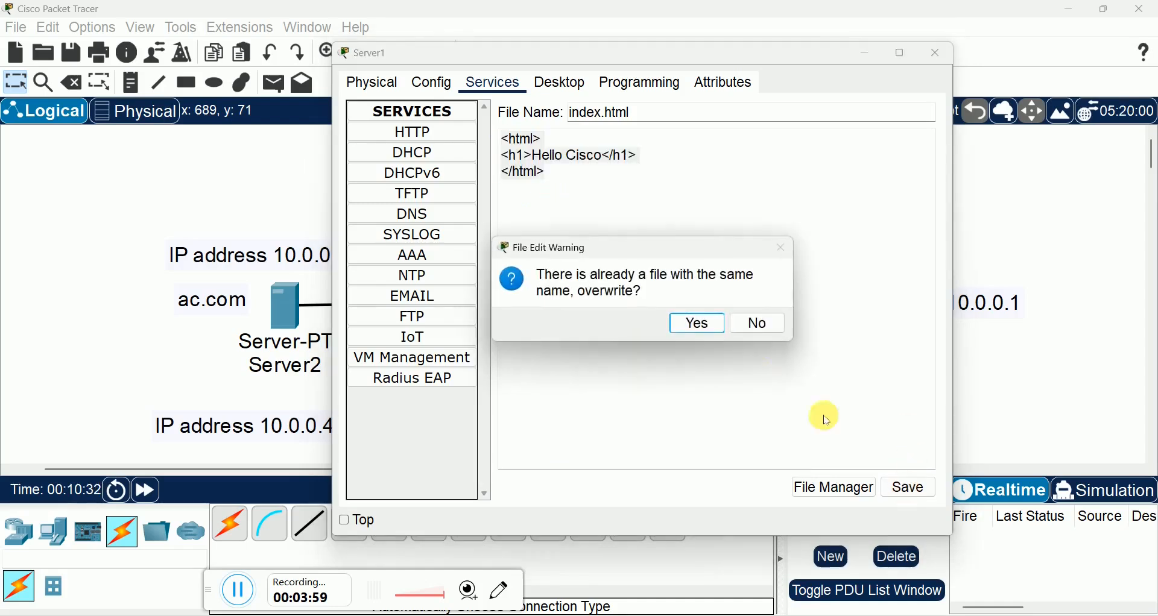
{"action": "left_click", "coordinate": [701, 326]}
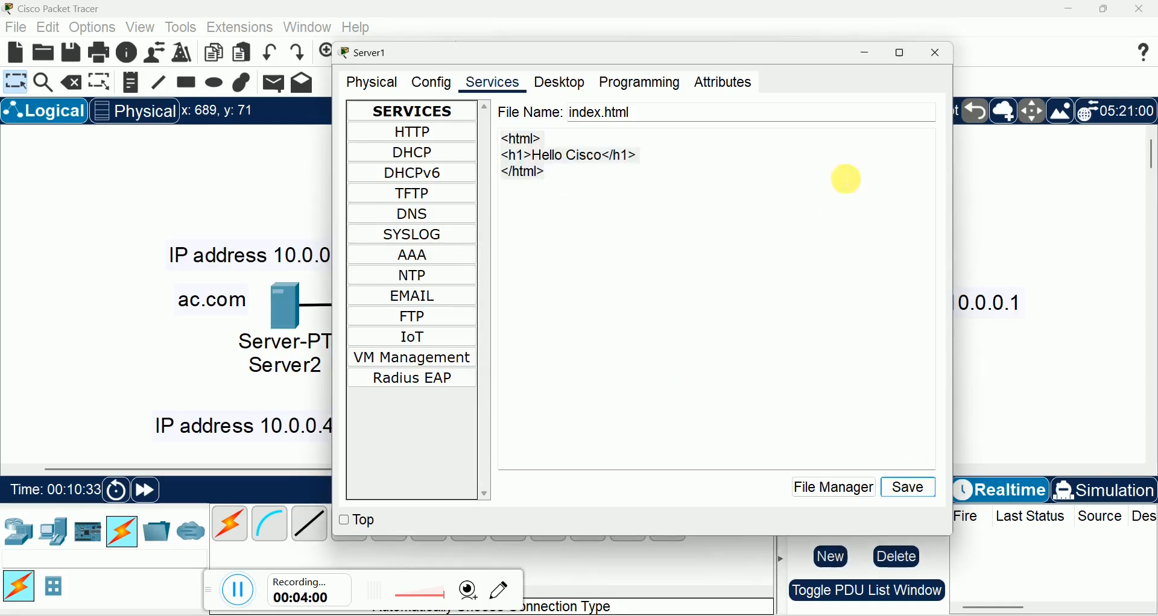
{"action": "left_click", "coordinate": [936, 54]}
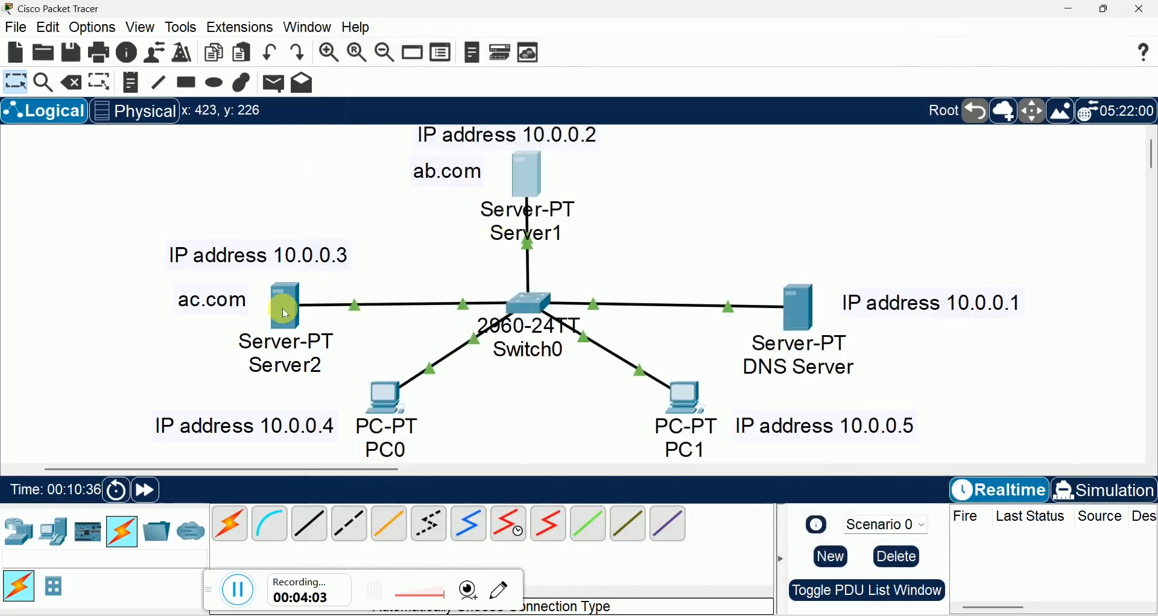
Step: Replace the content between the html tags of Server2's HTTP index.html with the heading <h1>Hello Tracer</h1>
{"action": "left_click", "coordinate": [287, 306]}
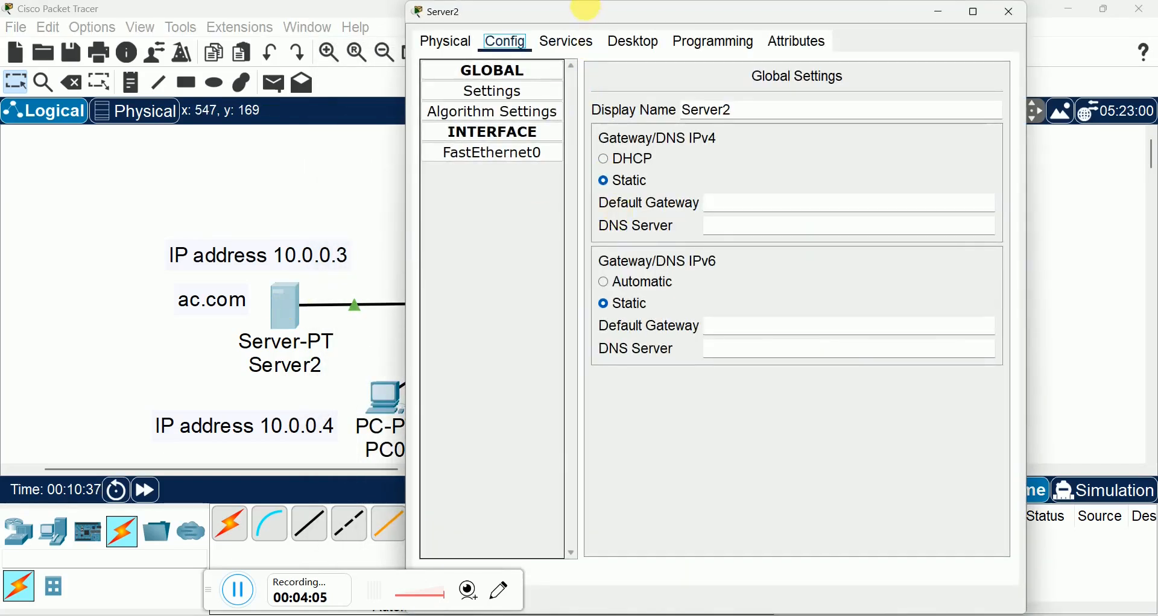
{"action": "left_click_drag", "start_coordinate": [582, 7], "coordinate": [469, 54]}
{"action": "left_click", "coordinate": [470, 78]}
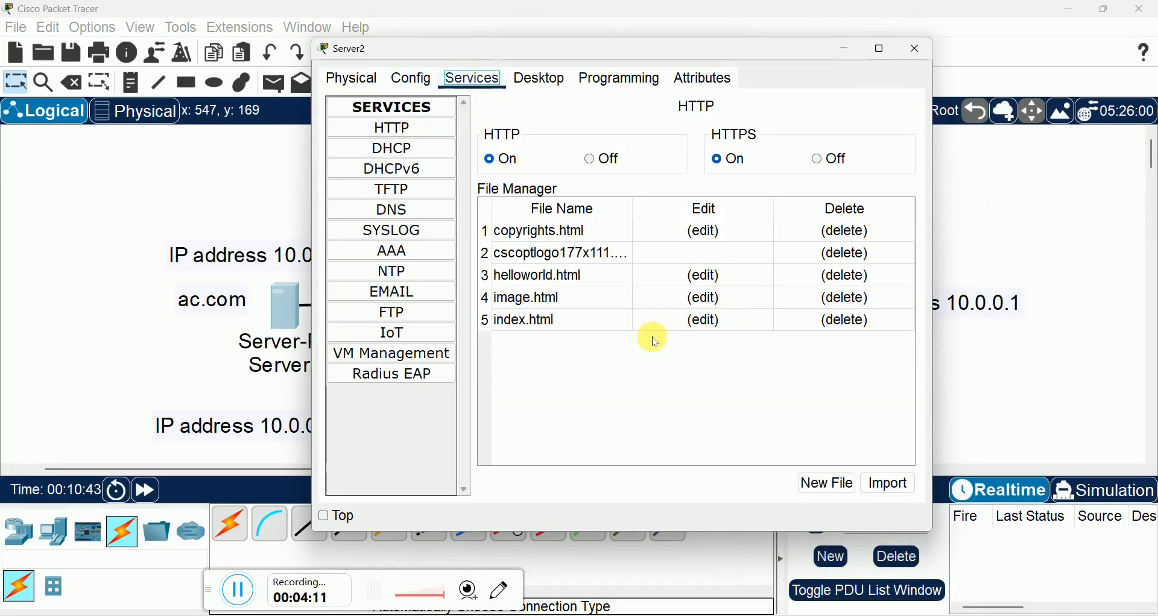
{"action": "left_click", "coordinate": [704, 319]}
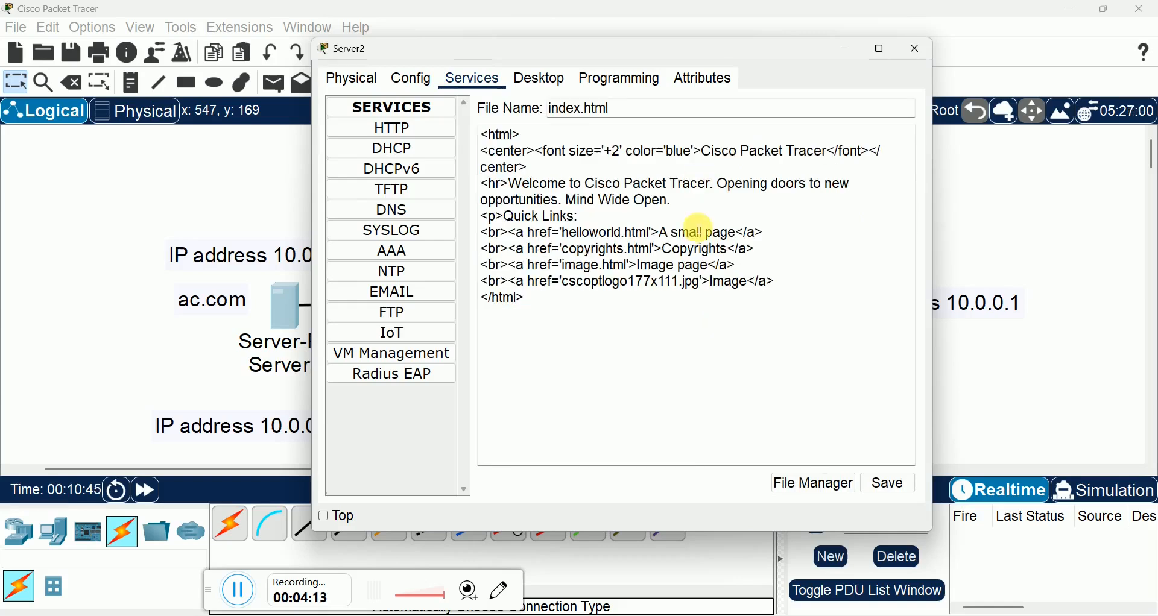
{"action": "left_click_drag", "start_coordinate": [776, 281], "coordinate": [491, 156]}
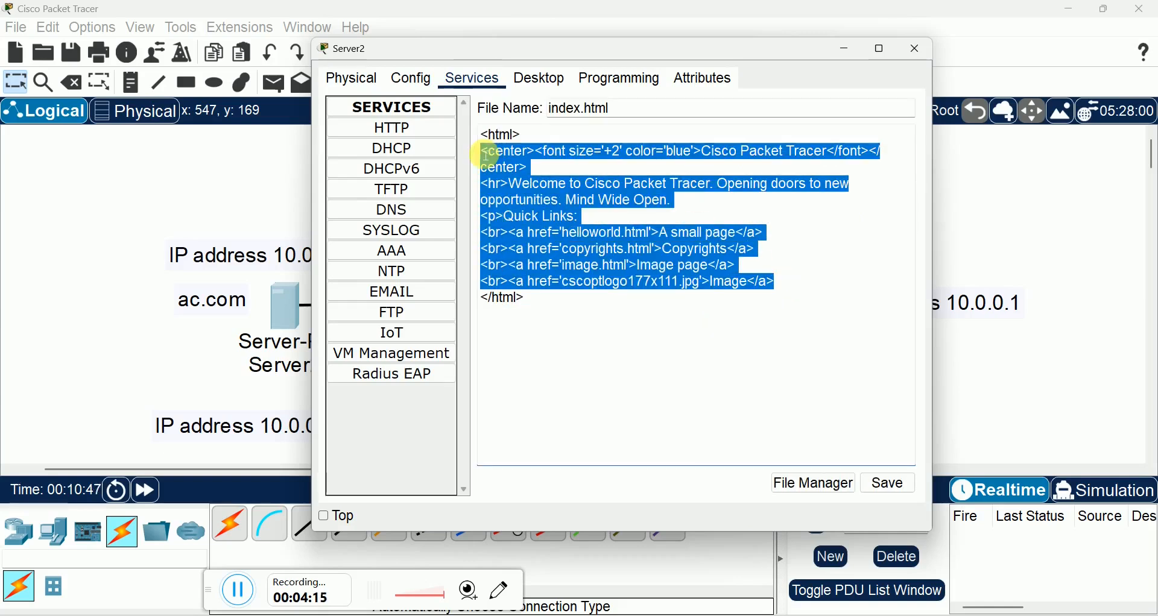
{"action": "key", "text": "BackSpace"}
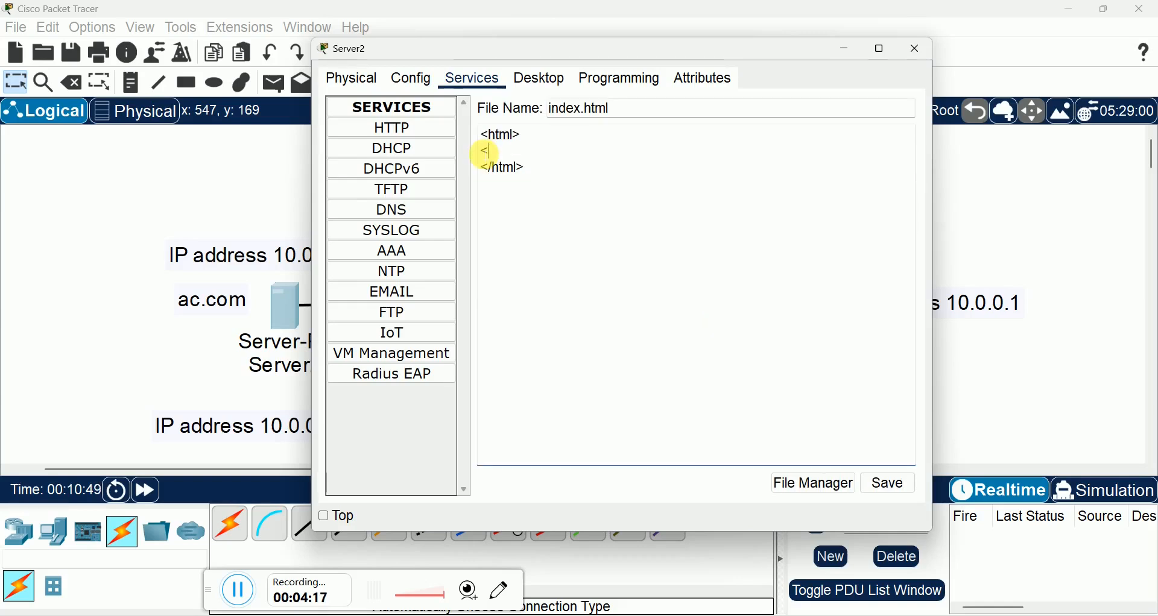
{"action": "type", "text": "<h1>"}
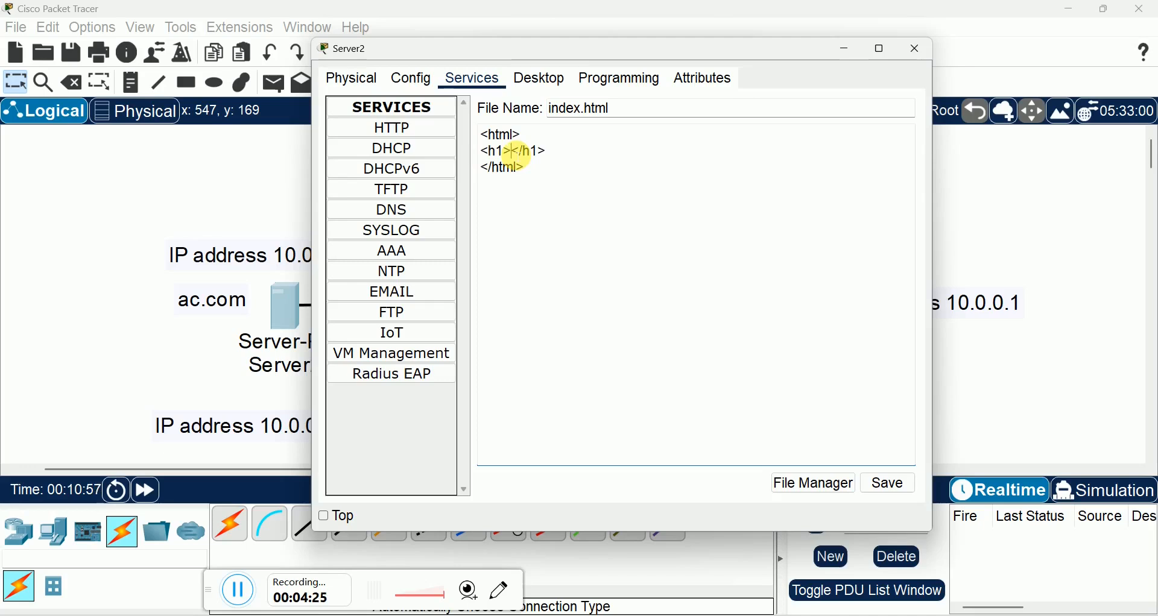
{"action": "type", "text": "ello T"}
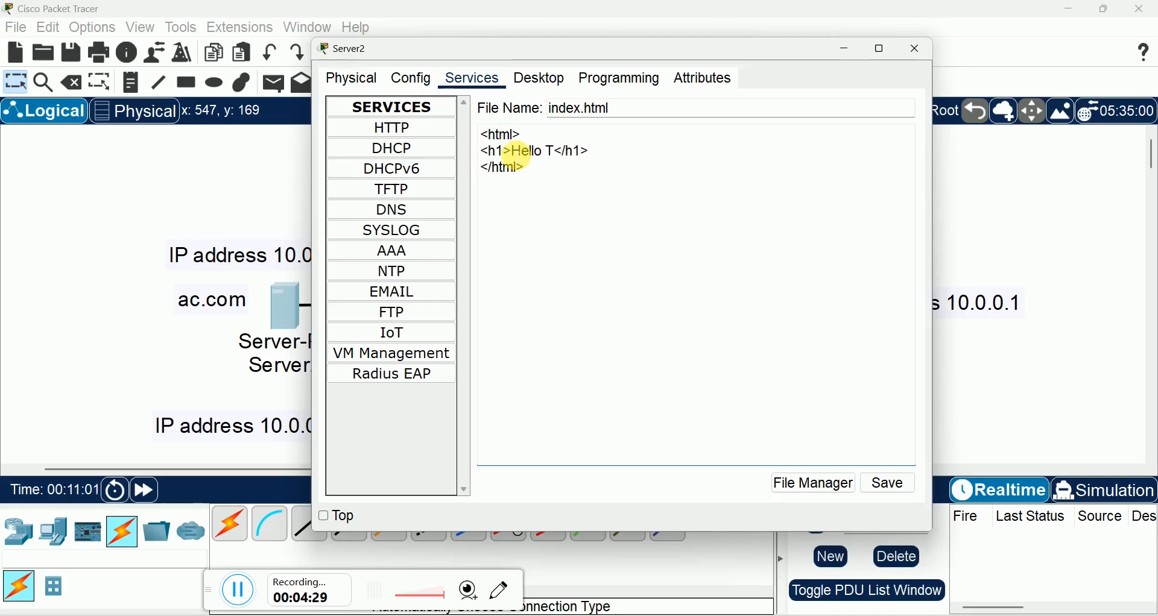
{"action": "type", "text": "racer"}
Step: Save Server2's index.html, overwriting the existing file, and close the server's configuration
{"action": "left_click_drag", "start_coordinate": [535, 179], "coordinate": [486, 130]}
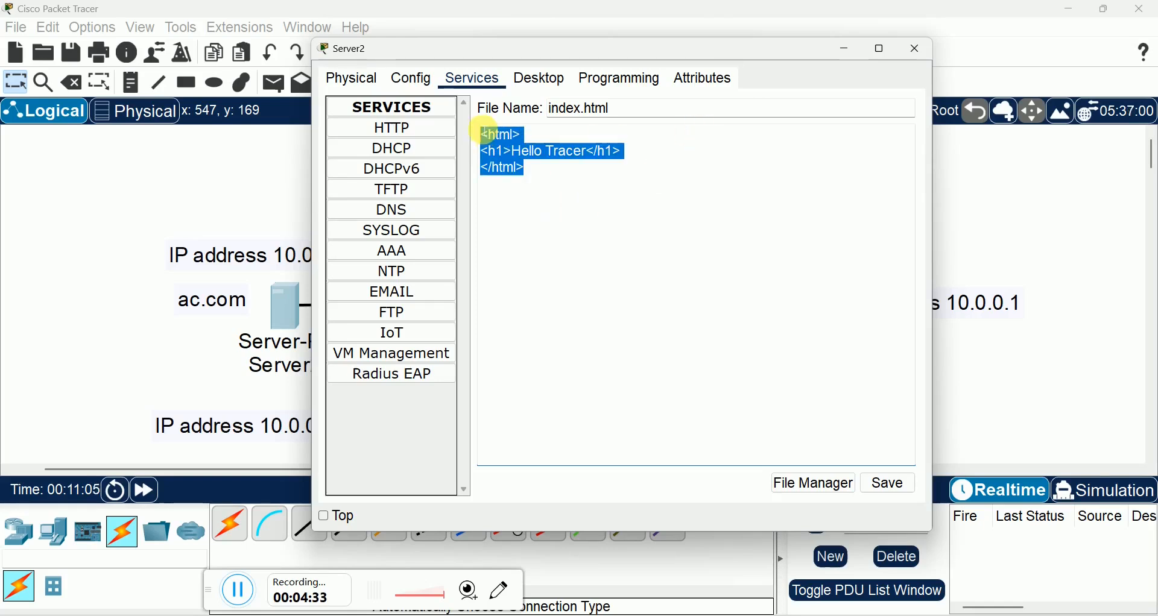
{"action": "left_click", "coordinate": [886, 484]}
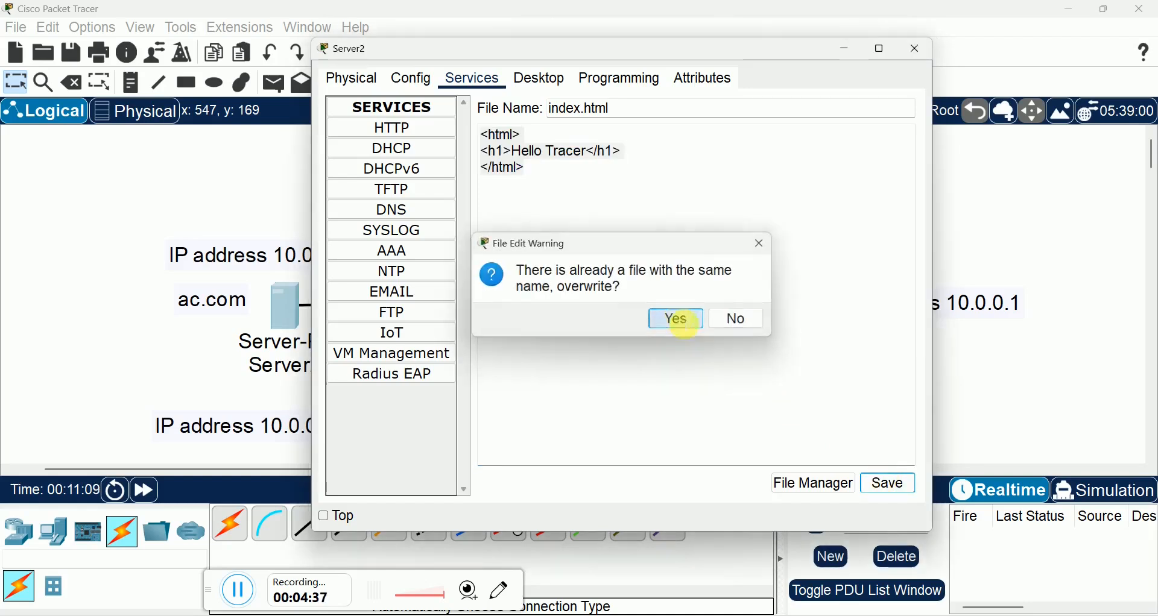
{"action": "left_click", "coordinate": [680, 319]}
{"action": "left_click", "coordinate": [914, 53]}
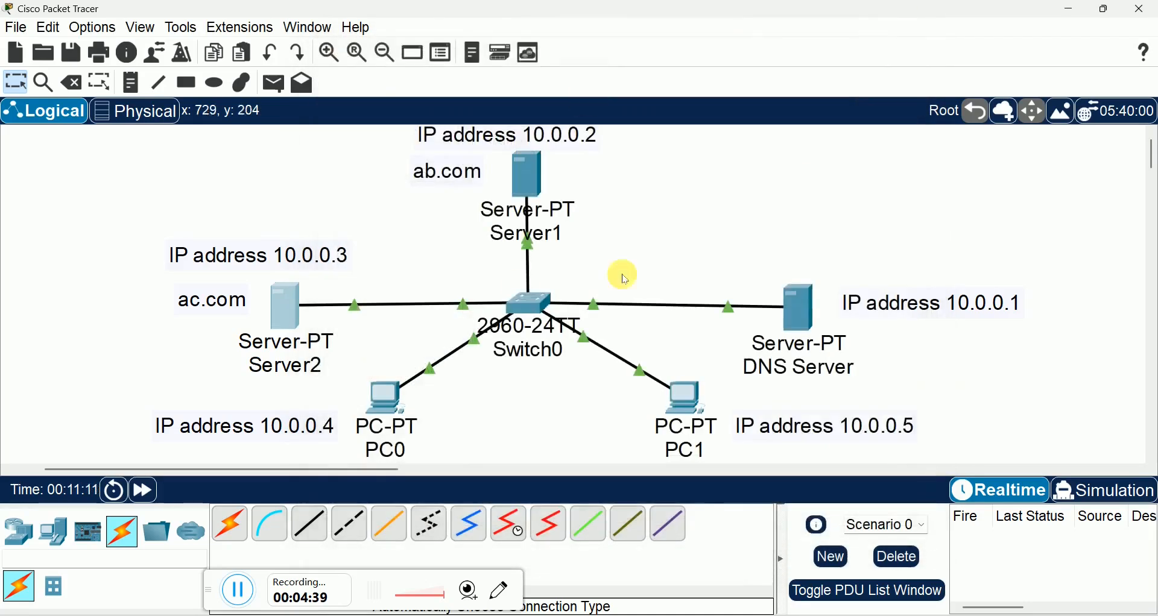
Step: Load ab.com in PC0's web browser to test DNS and HTTP, and close the device
{"action": "left_click", "coordinate": [385, 397]}
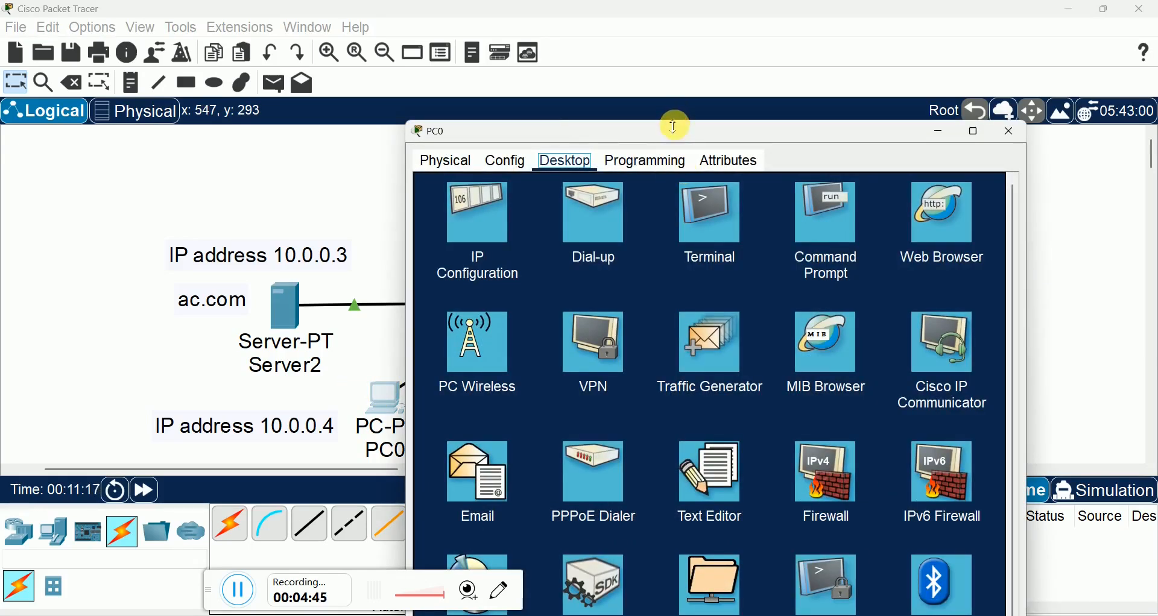
{"action": "left_click_drag", "start_coordinate": [675, 126], "coordinate": [742, 57]}
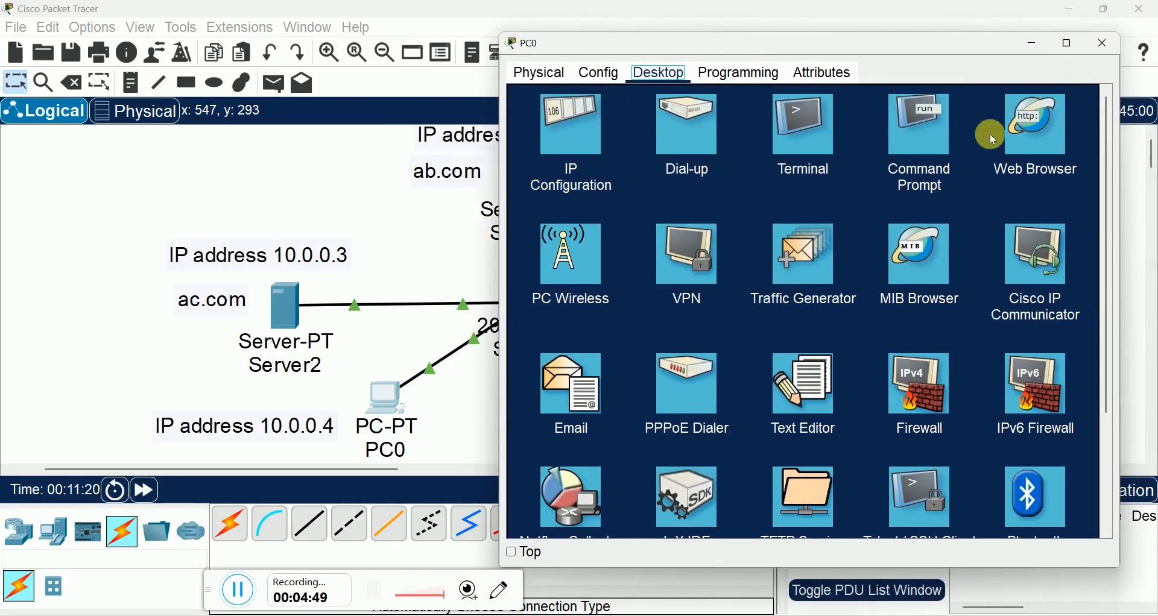
{"action": "left_click", "coordinate": [1053, 135]}
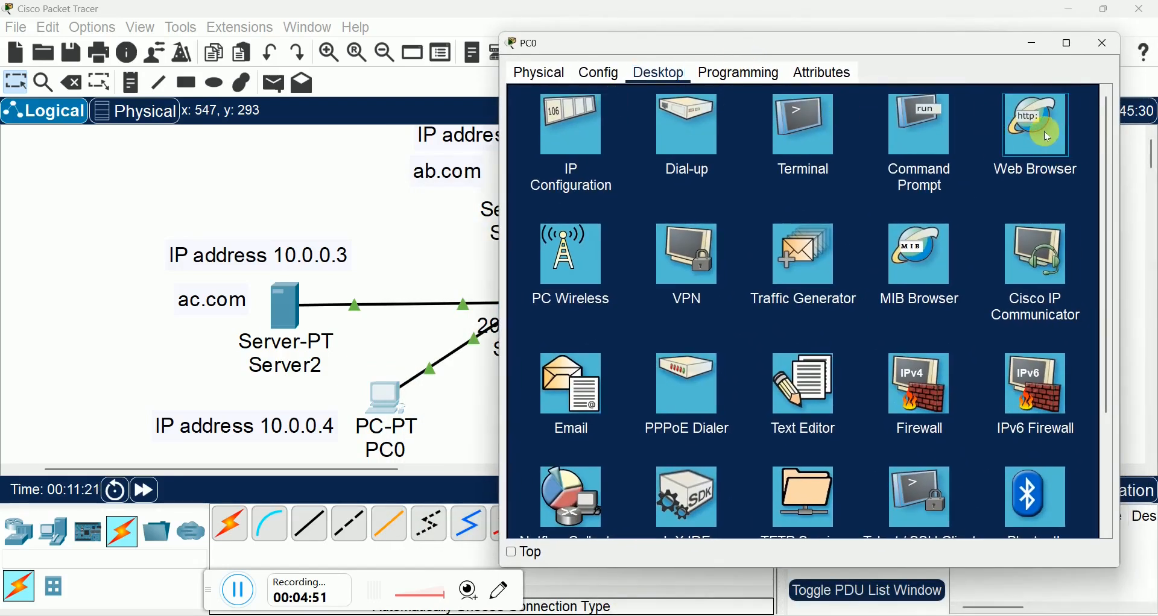
{"action": "left_click", "coordinate": [1044, 132]}
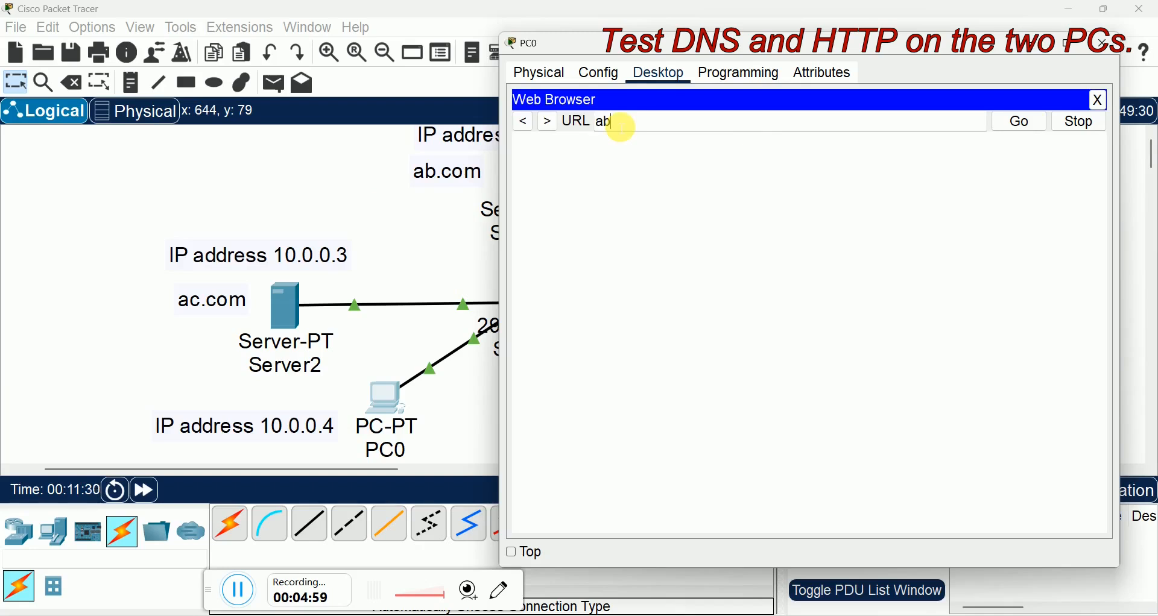
{"action": "type", "text": "ab.com"}
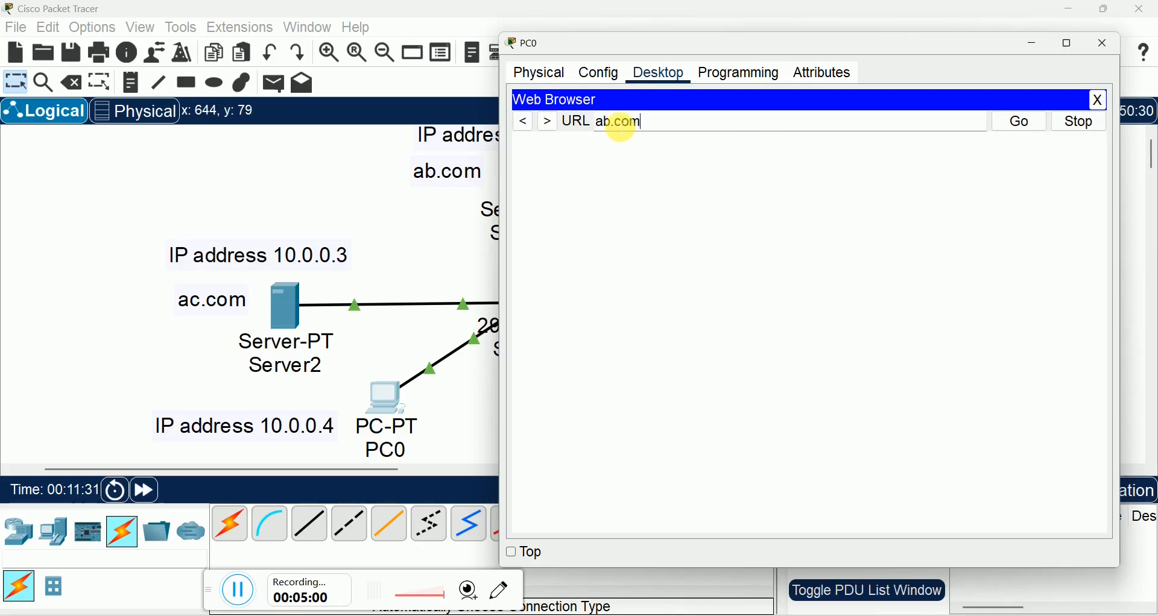
{"action": "left_click", "coordinate": [1024, 123]}
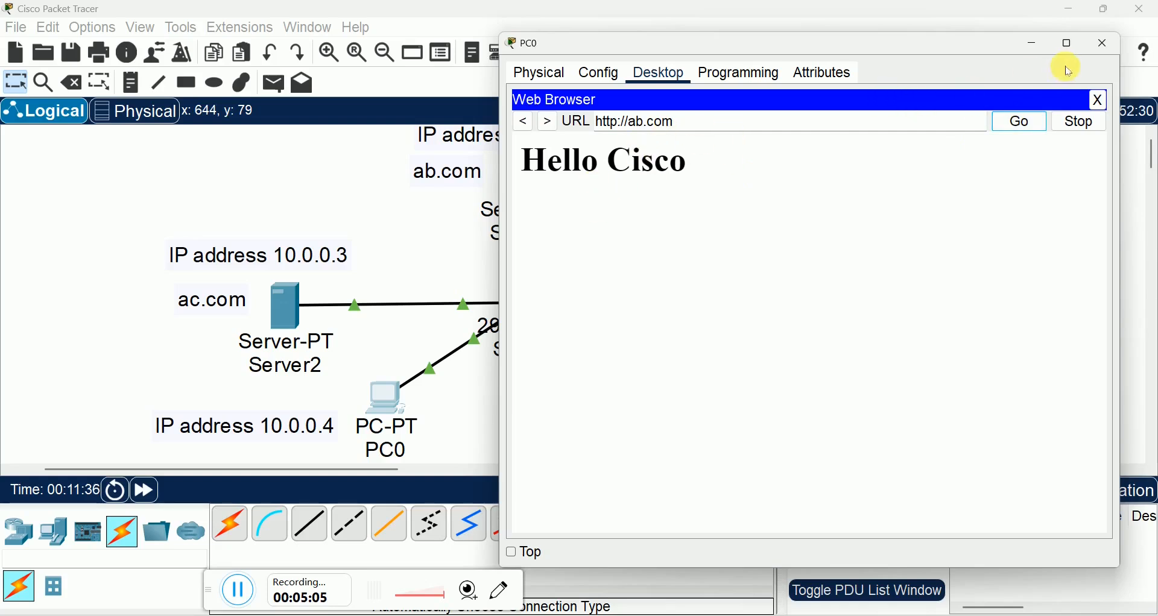
{"action": "left_click", "coordinate": [1099, 43]}
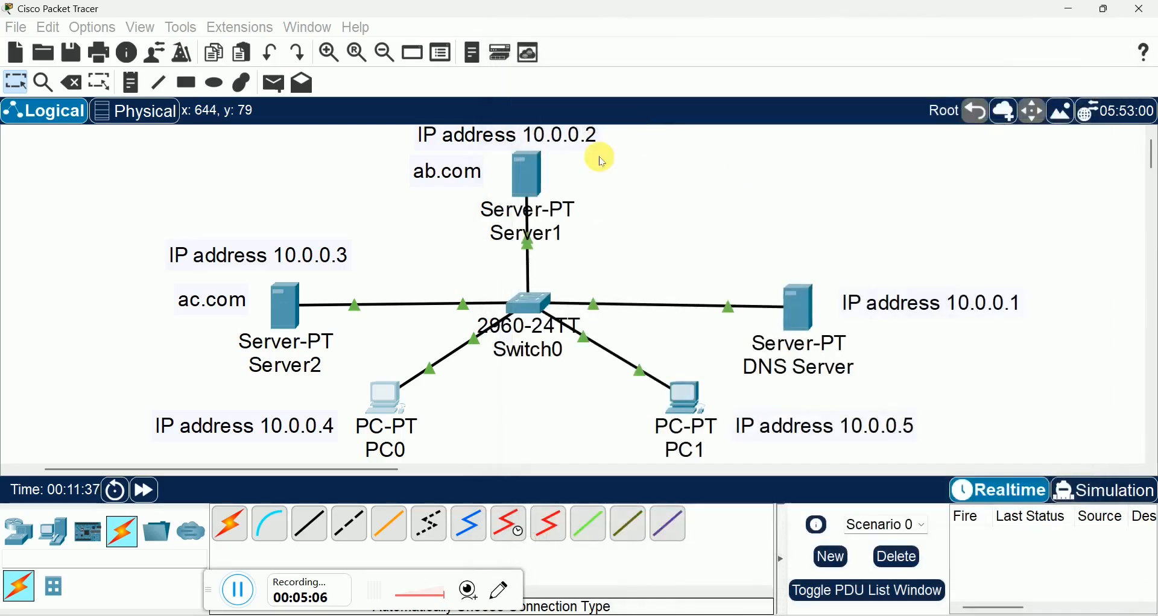
Step: Check the source of Server1's HTTP index.html against the page loaded from ab.com, and close the server
{"action": "left_click", "coordinate": [530, 176]}
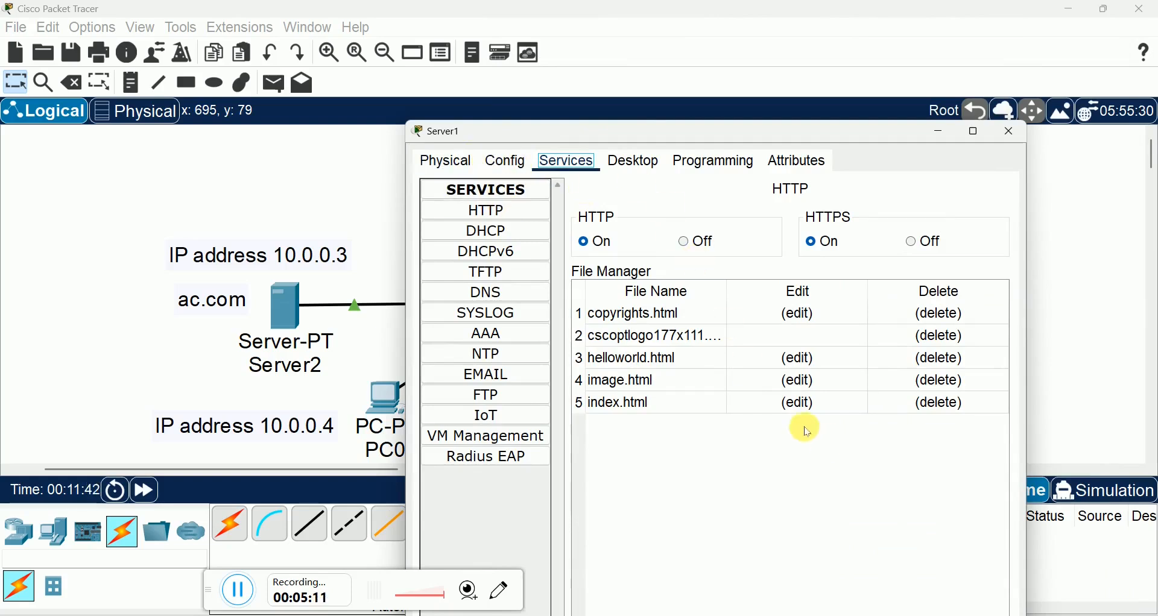
{"action": "left_click", "coordinate": [797, 404]}
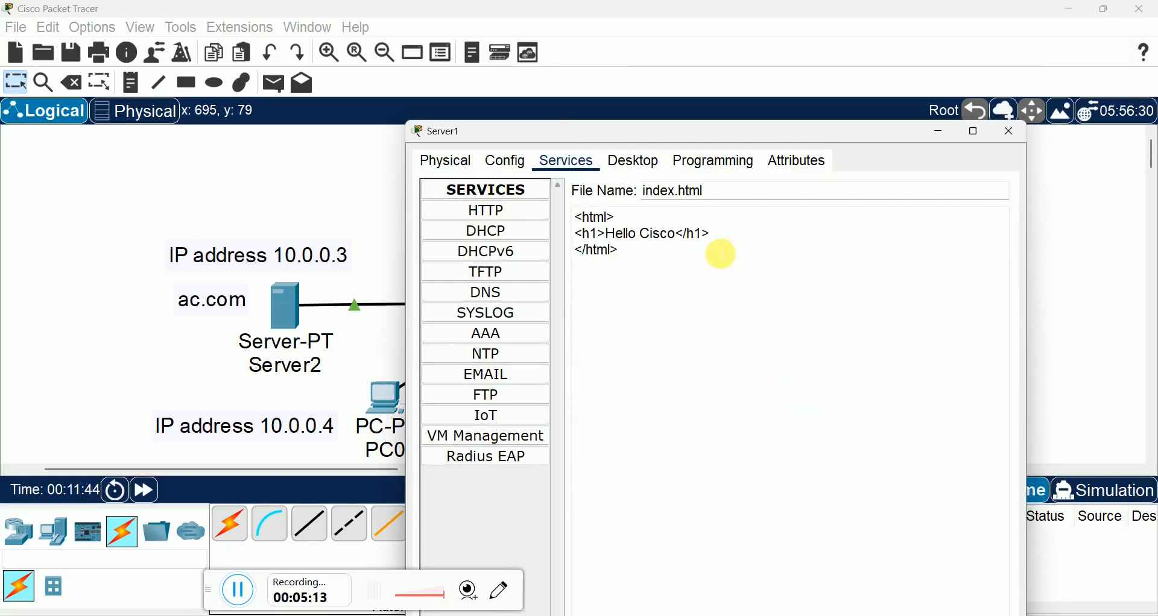
{"action": "left_click", "coordinate": [1008, 130]}
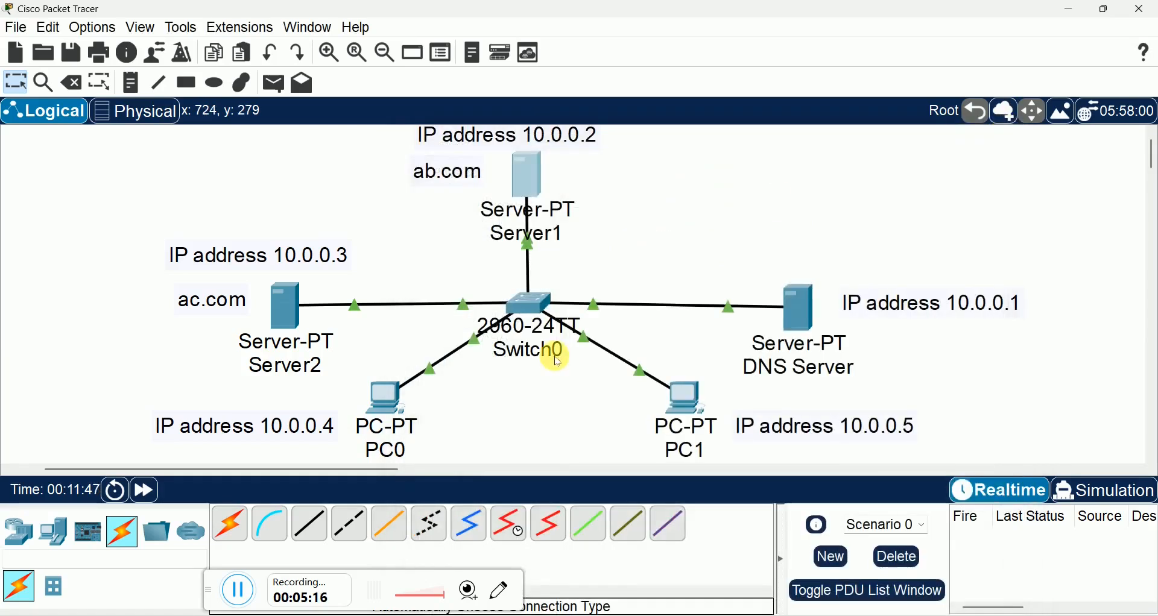
Step: Load ac.com in PC1's web browser to test DNS and HTTP, and close the device
{"action": "left_click", "coordinate": [676, 401]}
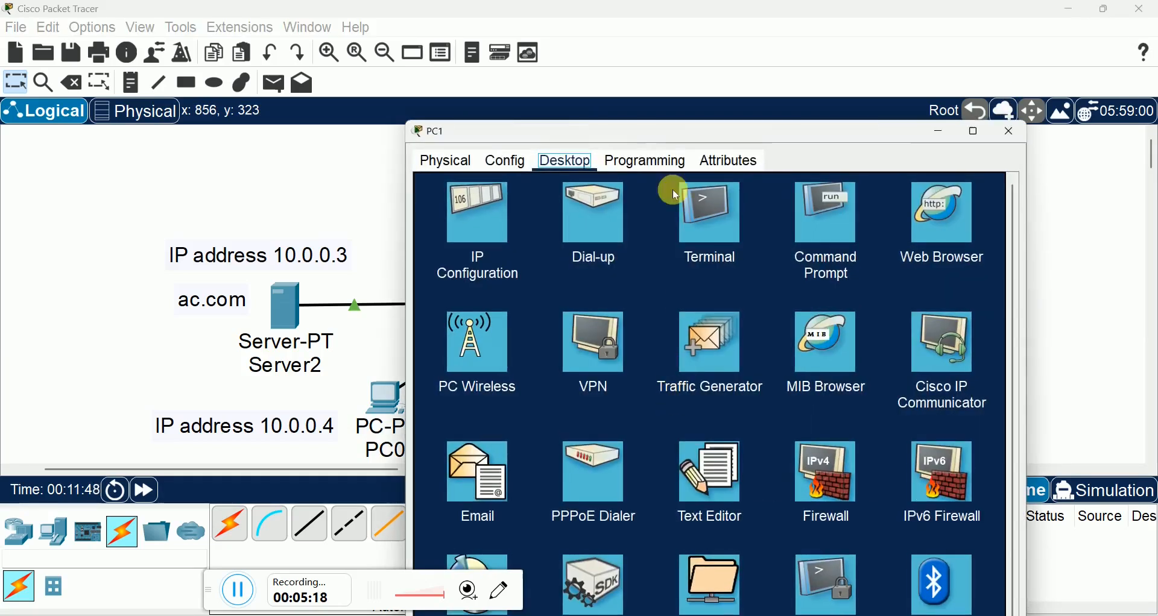
{"action": "left_click", "coordinate": [603, 118]}
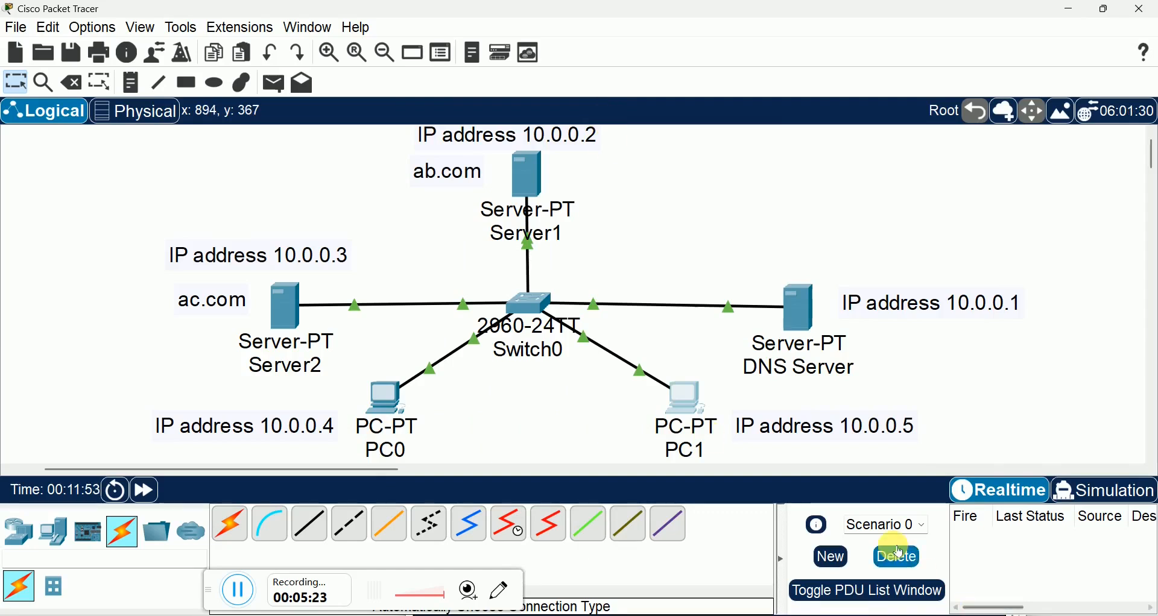
{"action": "left_click", "coordinate": [693, 395]}
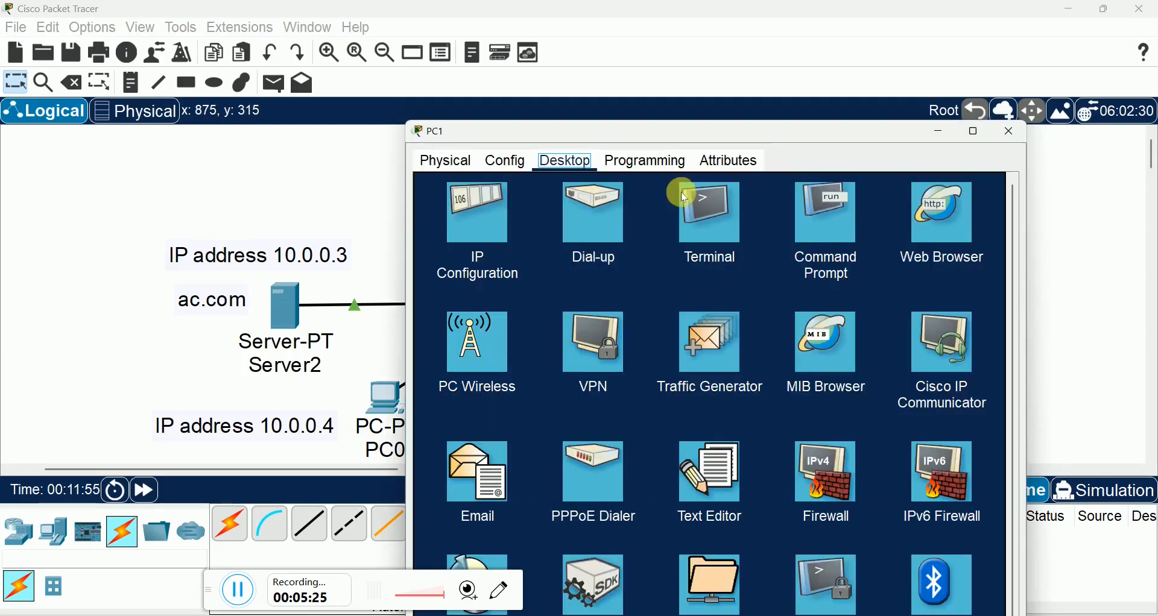
{"action": "left_click", "coordinate": [926, 221]}
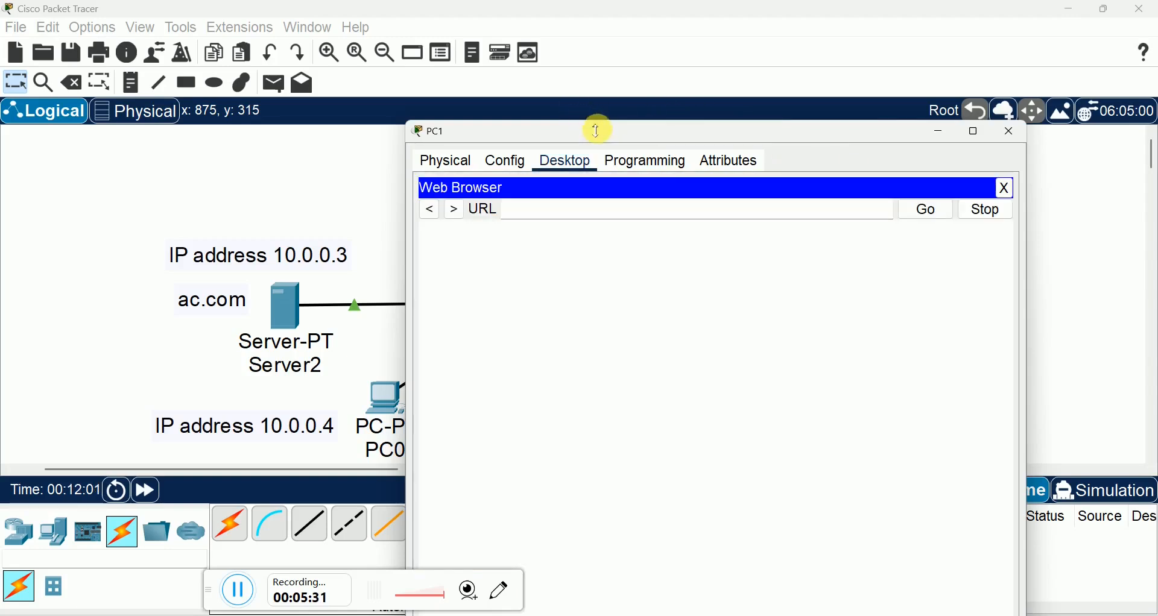
{"action": "left_click_drag", "start_coordinate": [598, 130], "coordinate": [651, 70]}
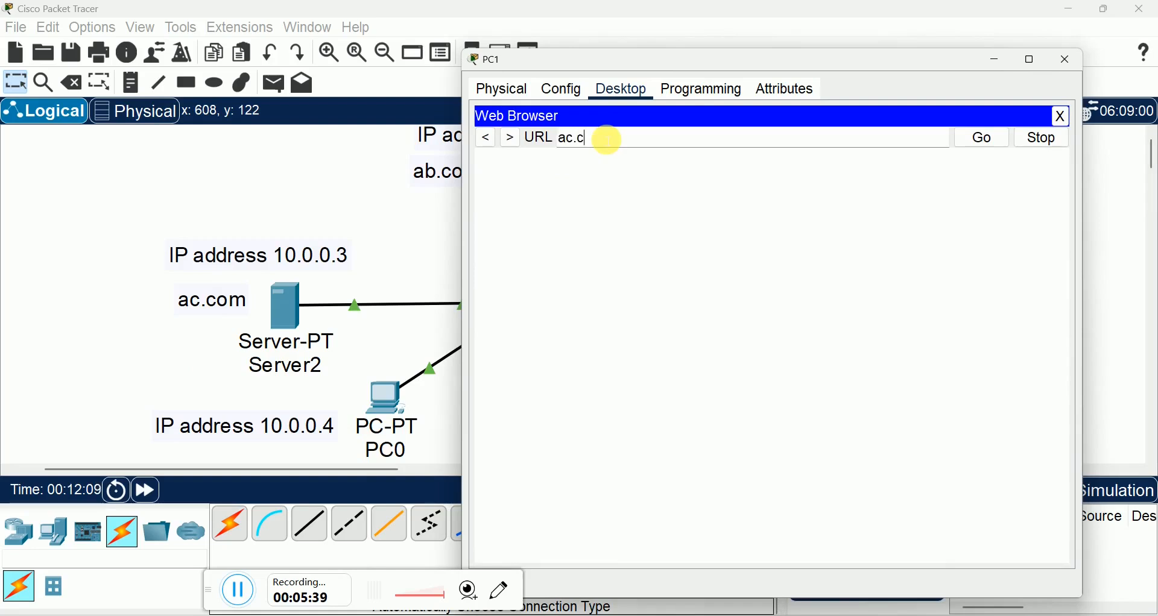
{"action": "left_click", "coordinate": [977, 139]}
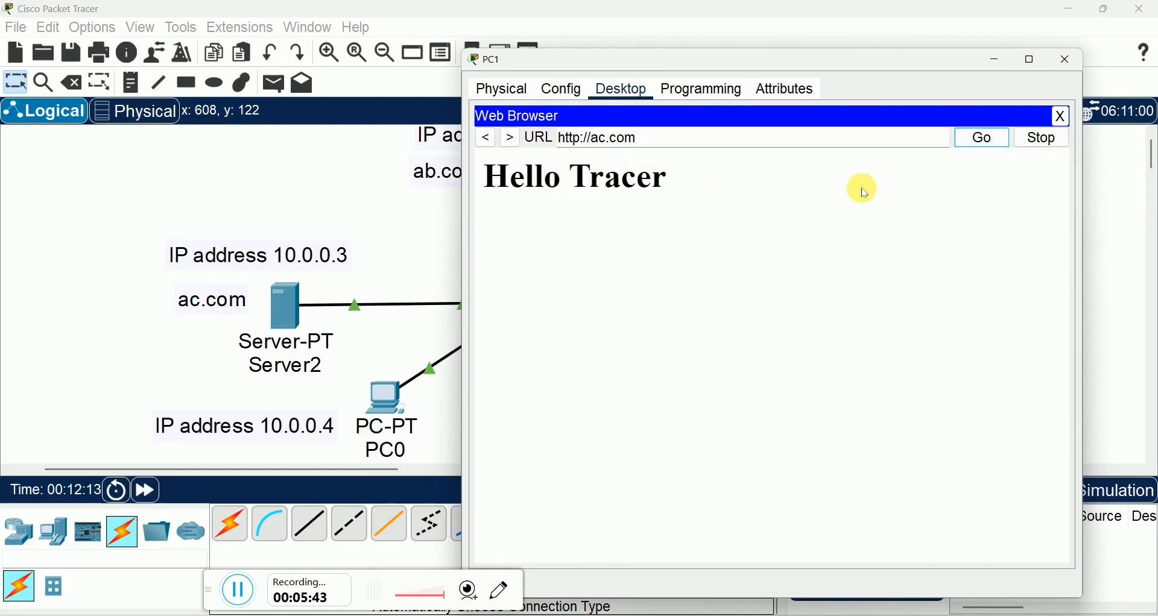
{"action": "left_click", "coordinate": [1062, 59]}
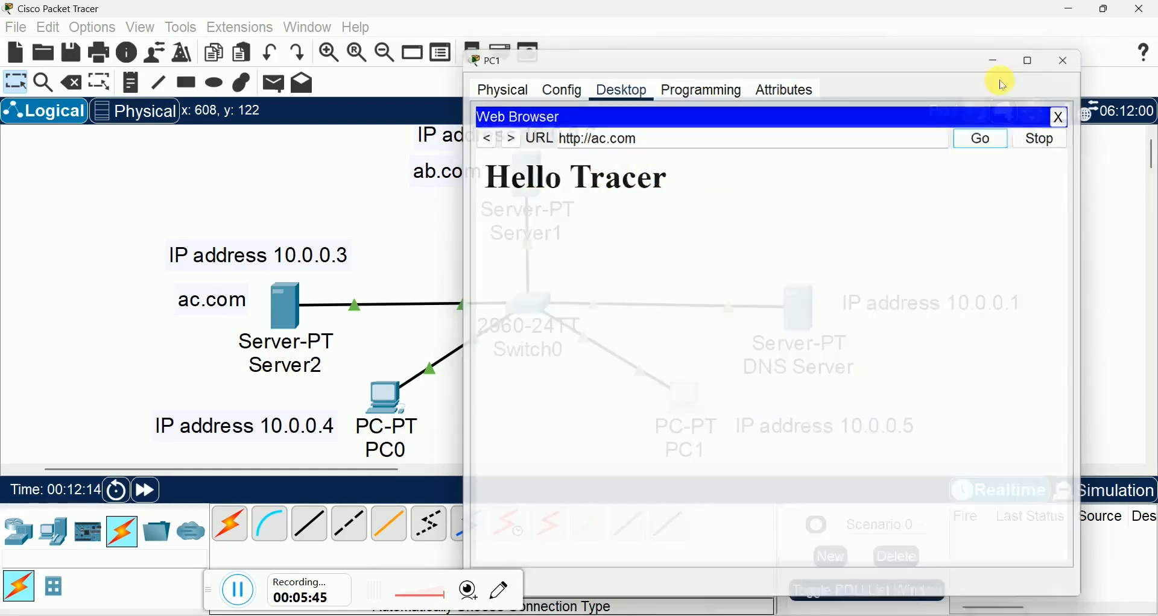
Step: Check the source of Server2's HTTP index.html against the page loaded from ac.com, and close the server
{"action": "left_click", "coordinate": [300, 331]}
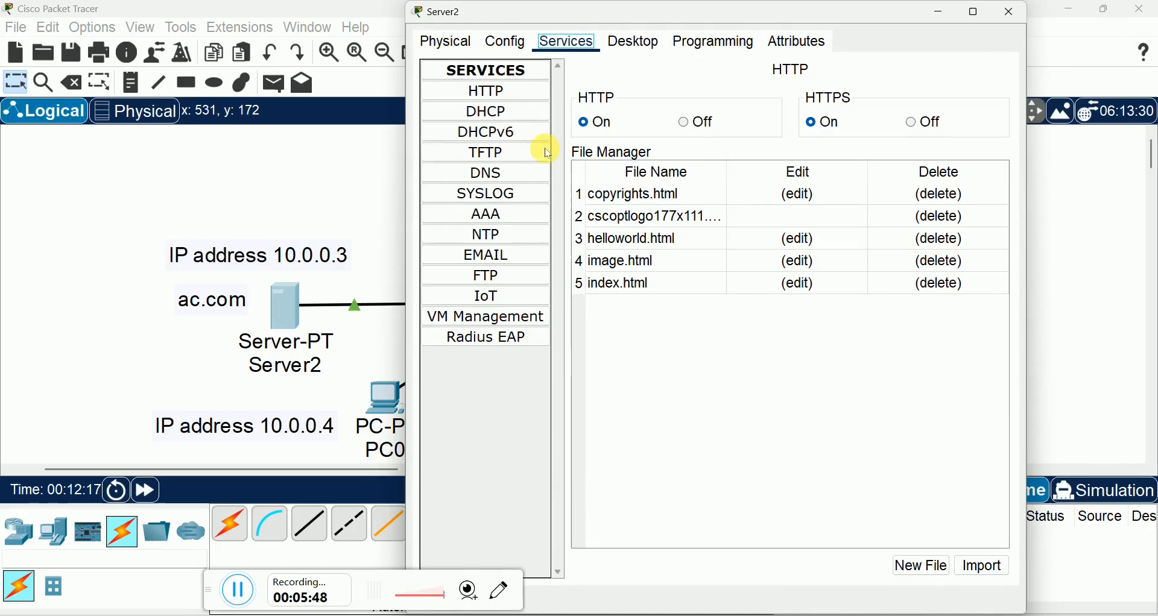
{"action": "left_click", "coordinate": [795, 284]}
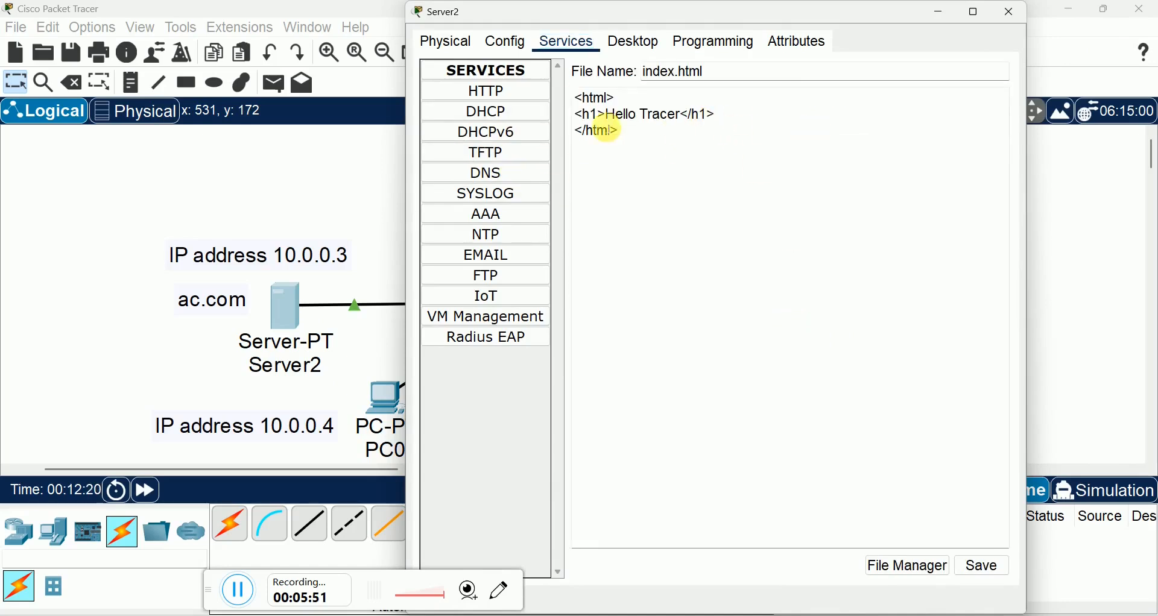
{"action": "left_click", "coordinate": [1009, 12]}
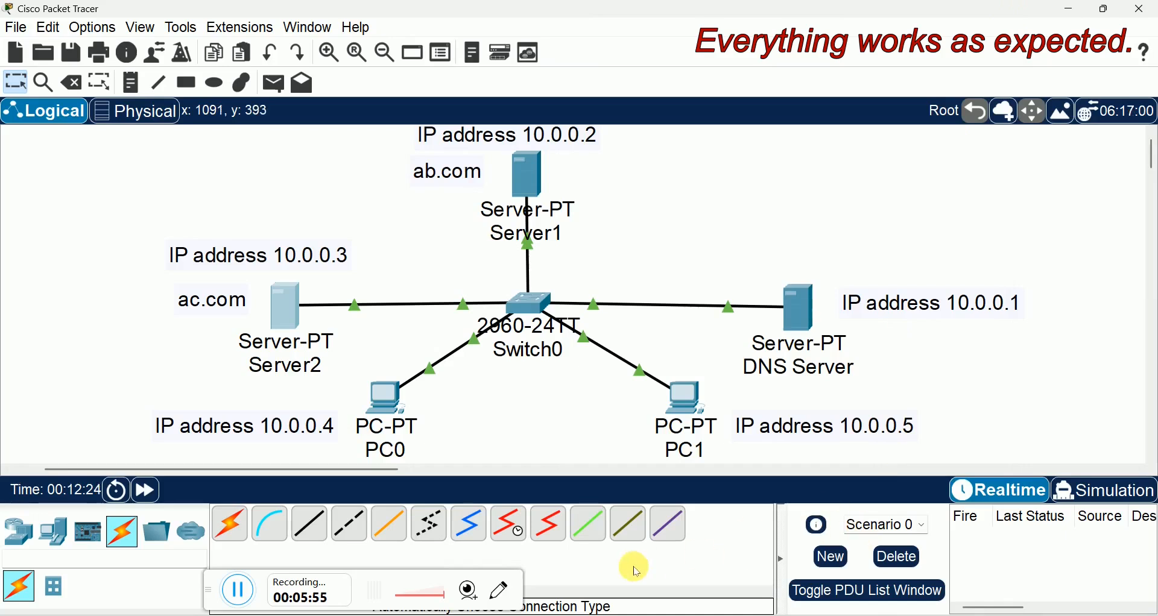